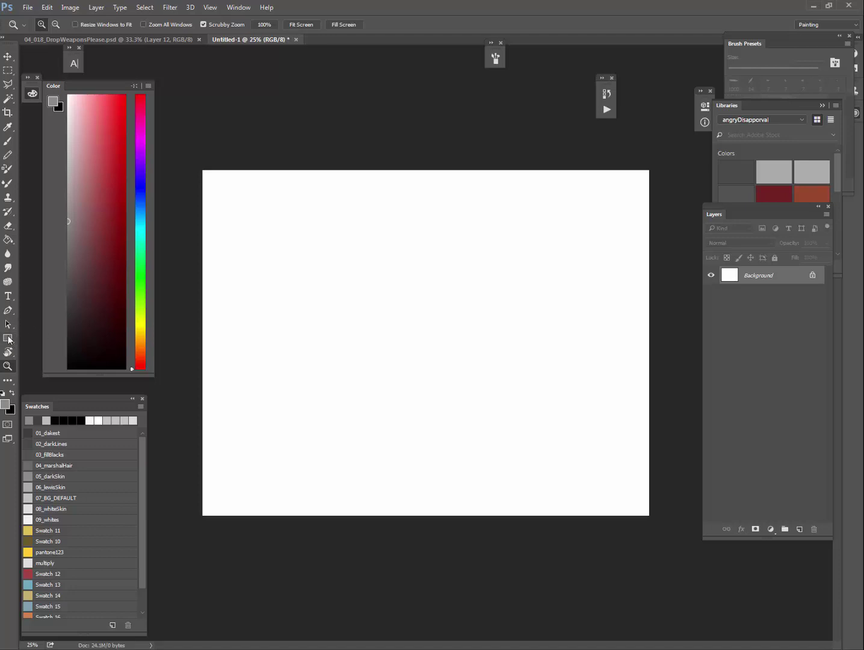
- Switch the shape tool to the Polygon Tool from the shape tool flyout
{"action": "left_click", "coordinate": [8, 341]}
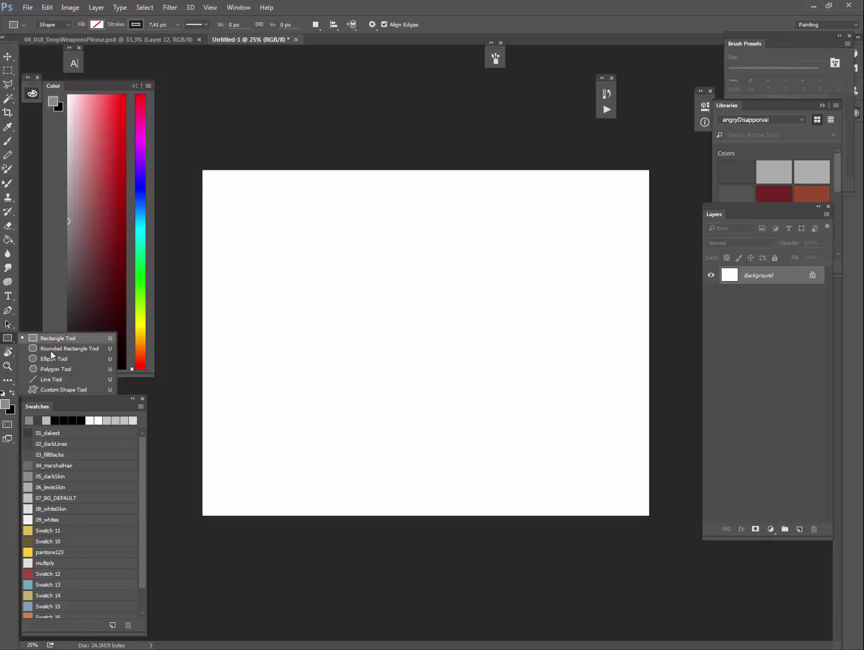
{"action": "left_click", "coordinate": [53, 369]}
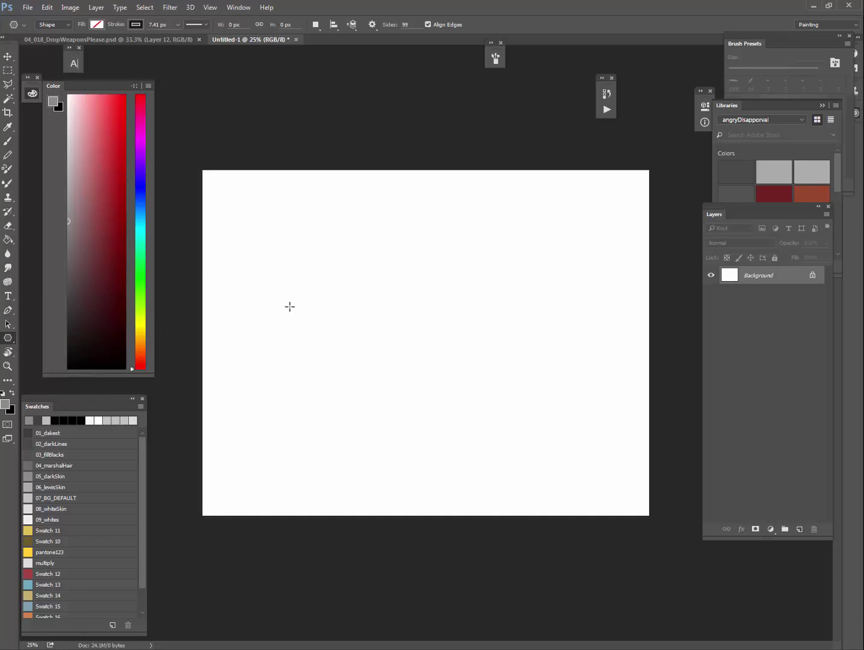
{"action": "left_click", "coordinate": [8, 338]}
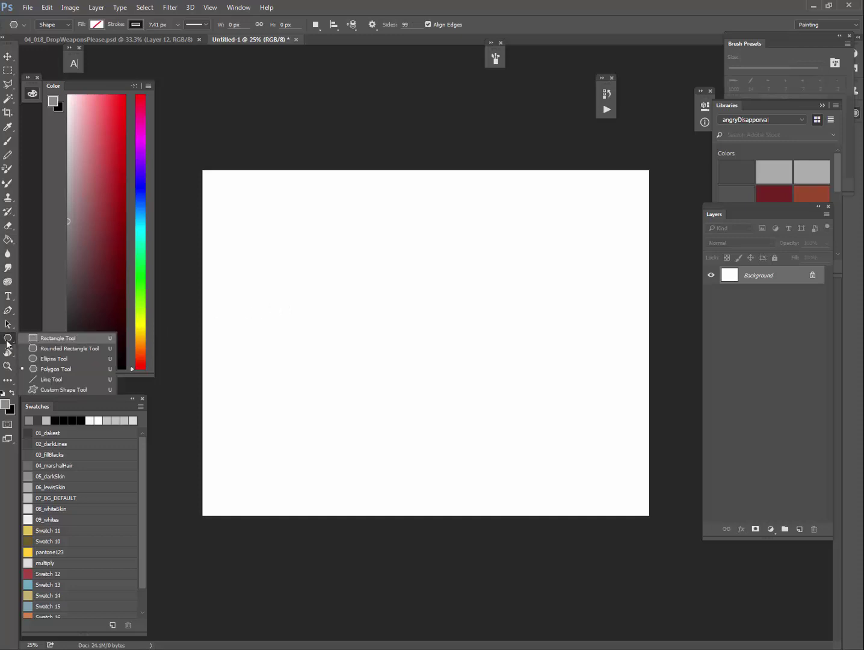
{"action": "left_click", "coordinate": [75, 369]}
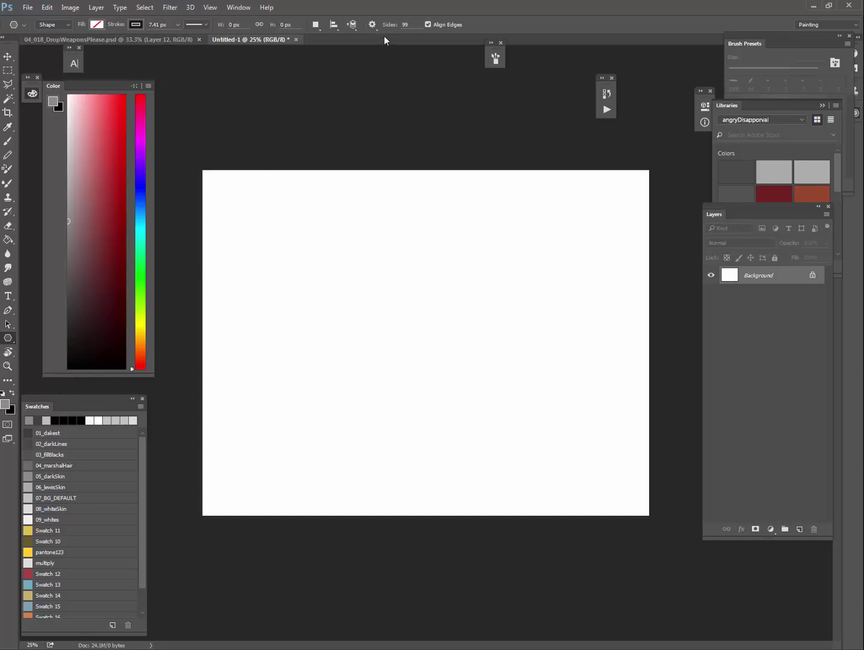
- Set the polygon to Star with 99% indent and drag a 99-point starburst from the canvas centre
{"action": "left_click", "coordinate": [372, 24]}
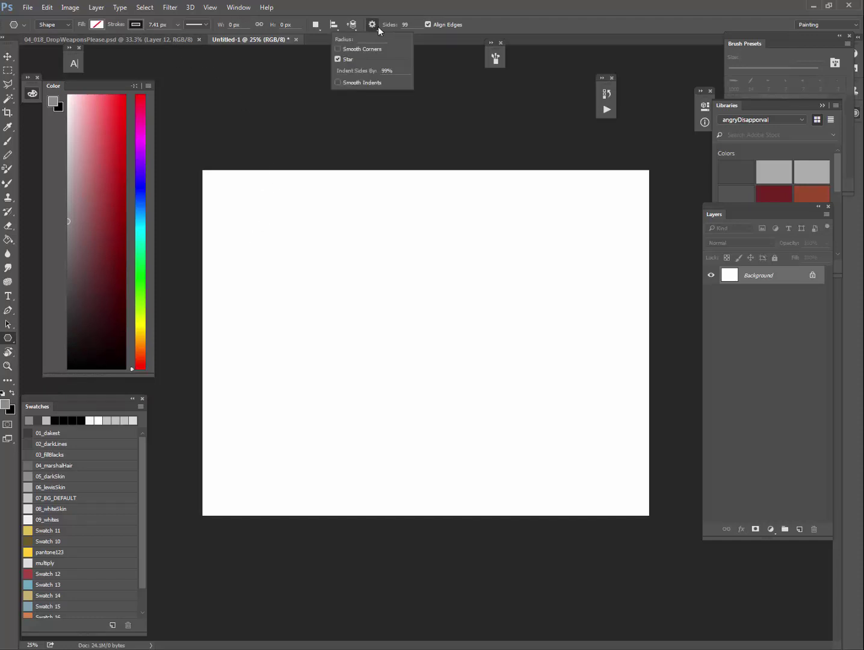
{"action": "left_click", "coordinate": [347, 59]}
{"action": "left_click", "coordinate": [389, 71]}
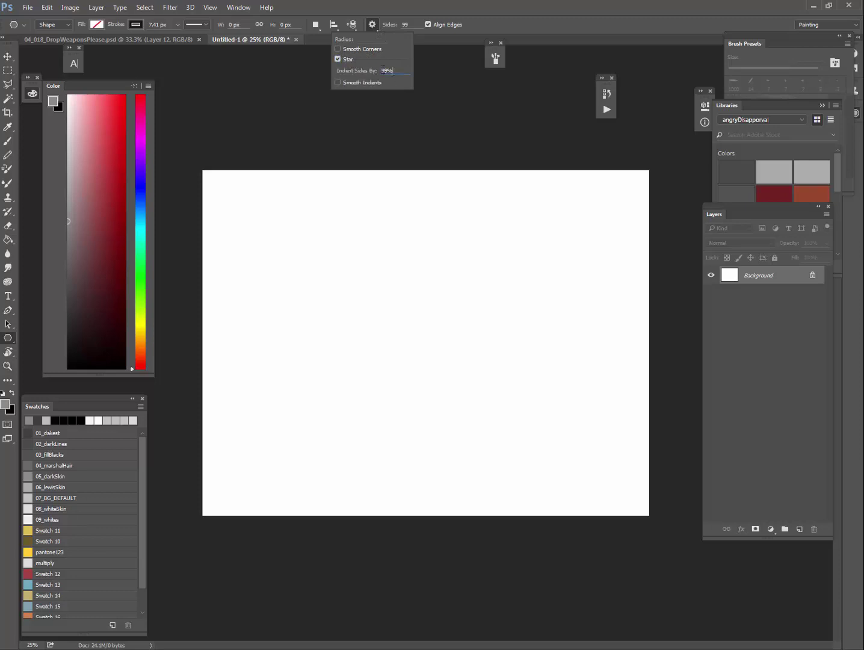
{"action": "left_click", "coordinate": [406, 136]}
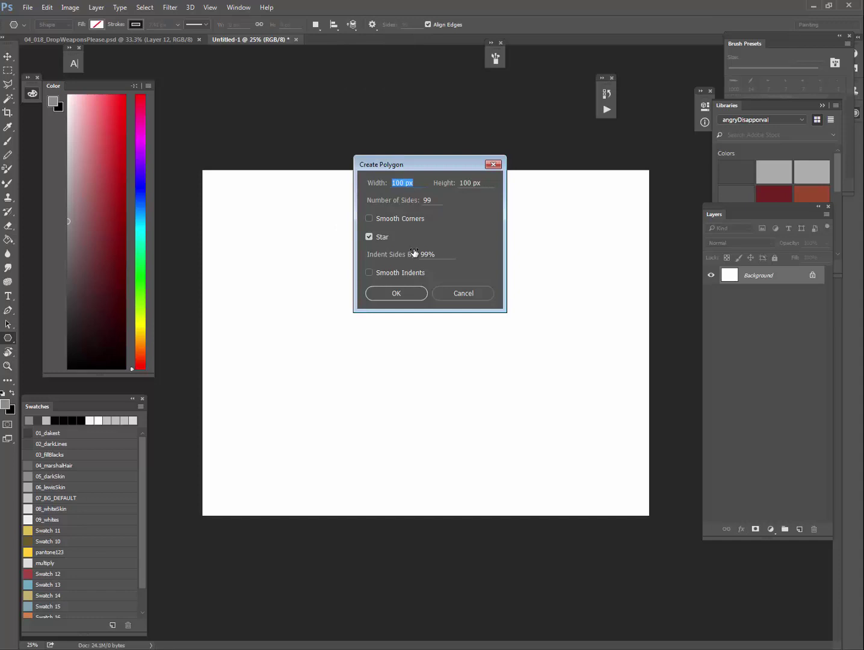
{"action": "left_click", "coordinate": [438, 293]}
{"action": "left_click_drag", "start_coordinate": [361, 315], "coordinate": [812, 426]}
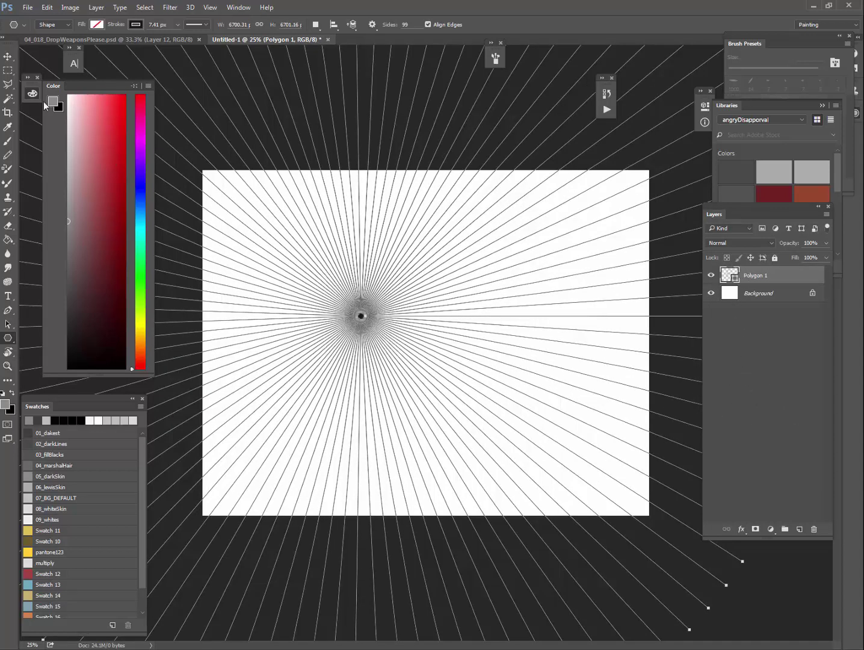
- Duplicate the Polygon 1 starburst layer as Polygon 1 copy
{"action": "left_click", "coordinate": [9, 57]}
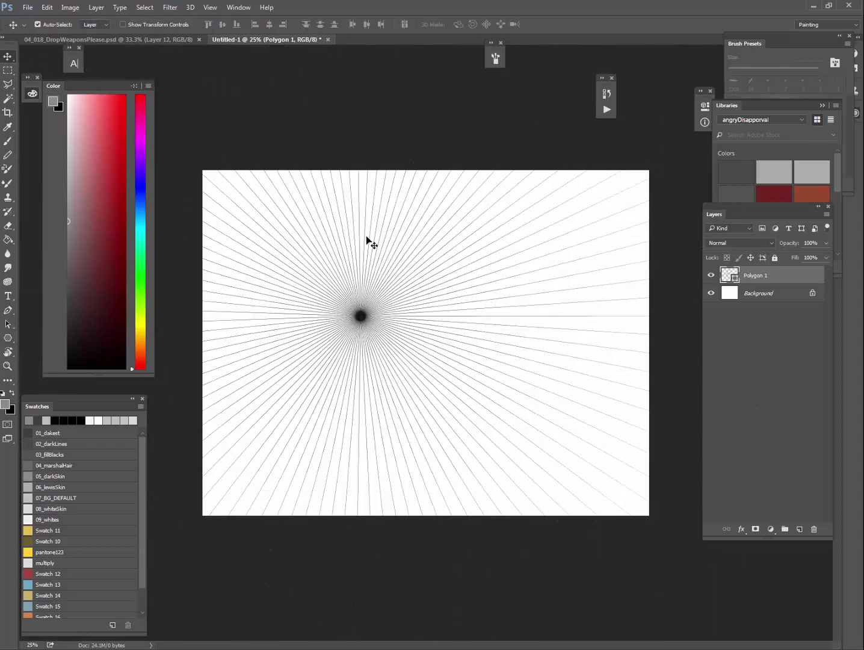
{"action": "left_click_drag", "start_coordinate": [364, 318], "coordinate": [621, 328]}
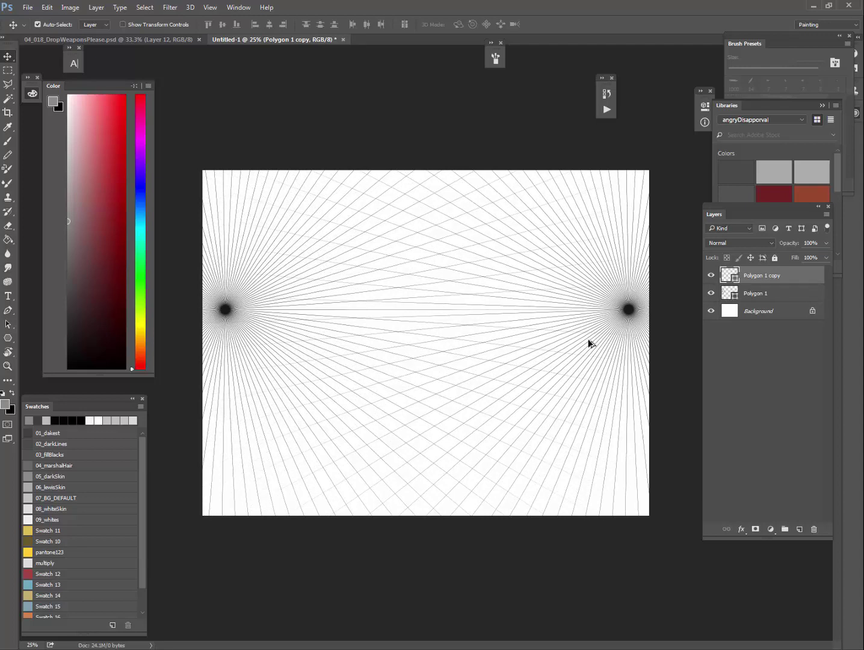
{"action": "key", "text": "ctrl+z"}
{"action": "left_click_drag", "start_coordinate": [766, 279], "coordinate": [799, 530]}
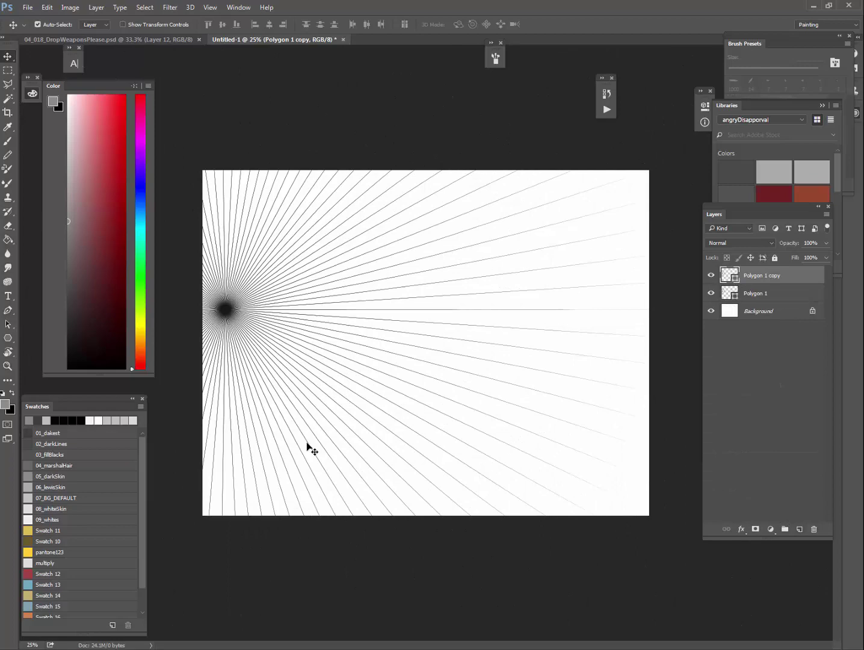
{"action": "left_click_drag", "start_coordinate": [233, 430], "coordinate": [234, 394]}
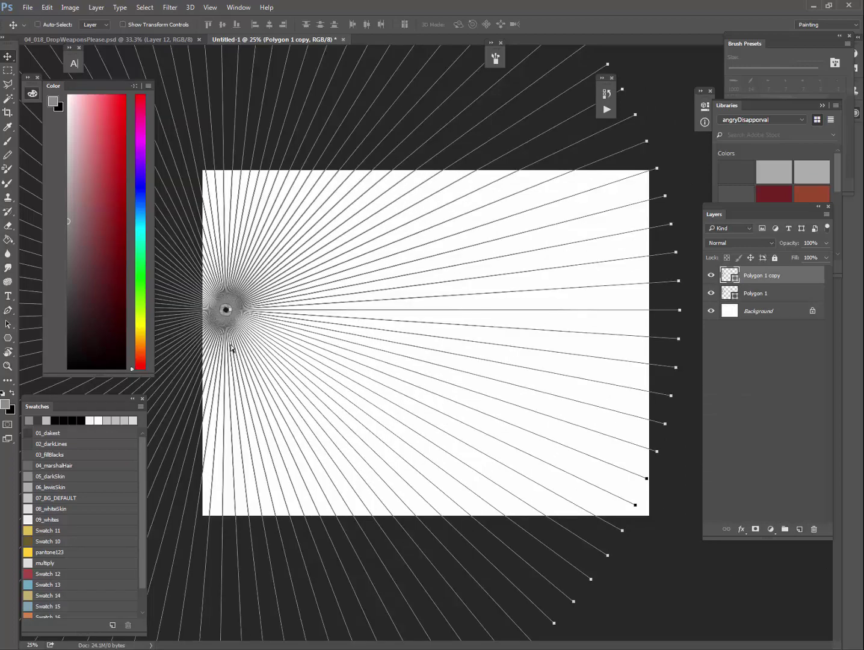
- Free Transform Polygon 1 copy, pushing its centre far right beyond the canvas
{"action": "key", "text": "ctrl+t"}
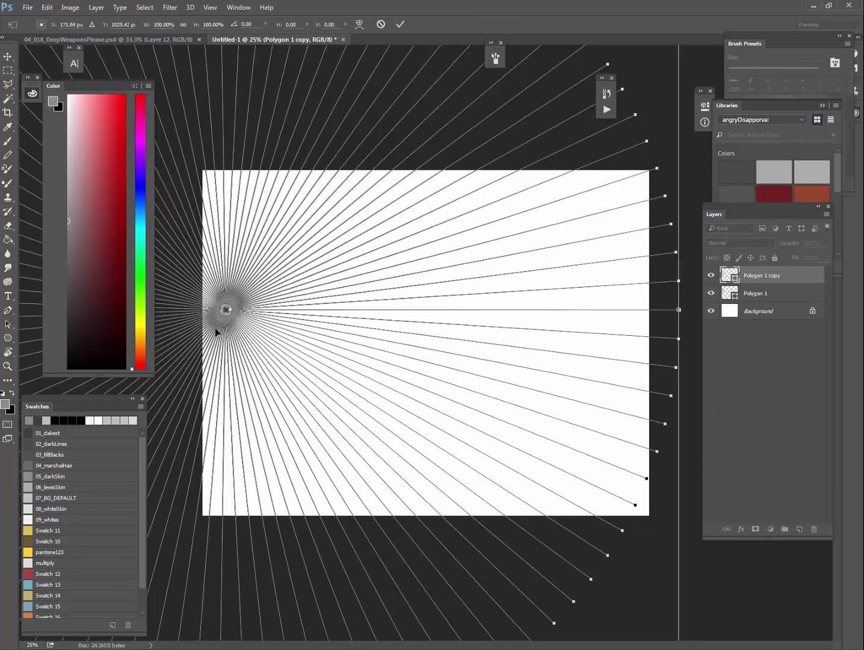
{"action": "left_click_drag", "start_coordinate": [218, 330], "coordinate": [5, 352]}
{"action": "left_click_drag", "start_coordinate": [338, 395], "coordinate": [480, 387]}
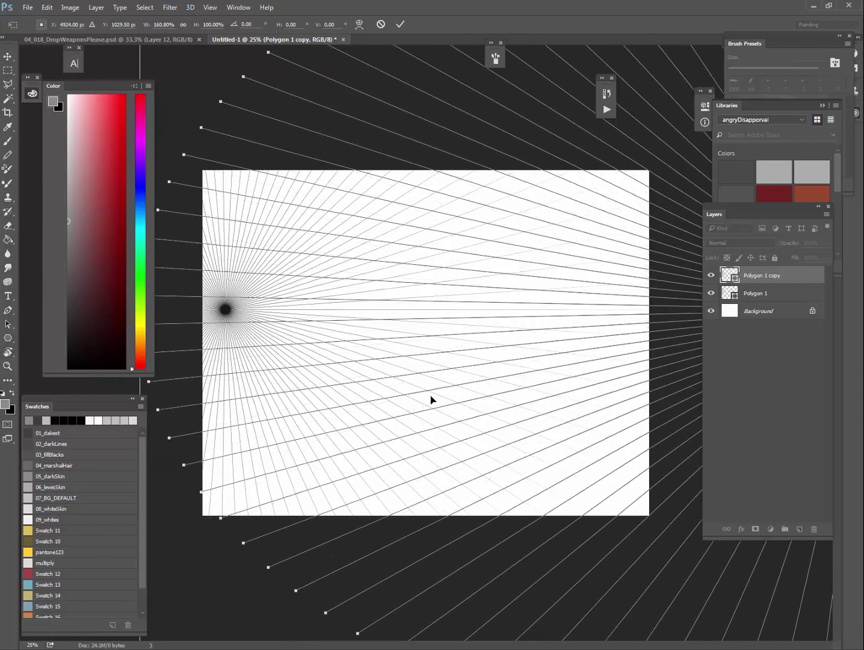
{"action": "key", "text": "Return"}
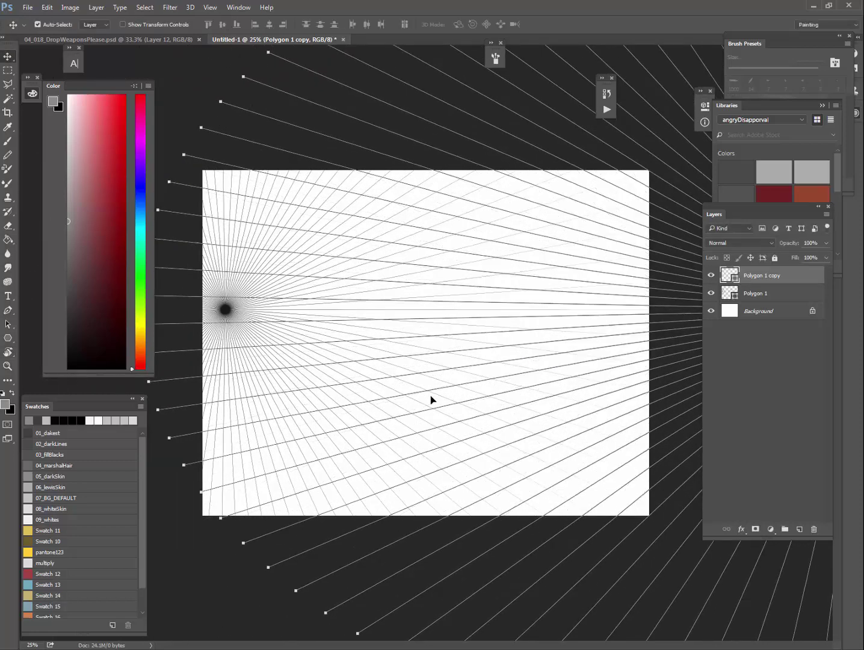
{"action": "left_click", "coordinate": [734, 310]}
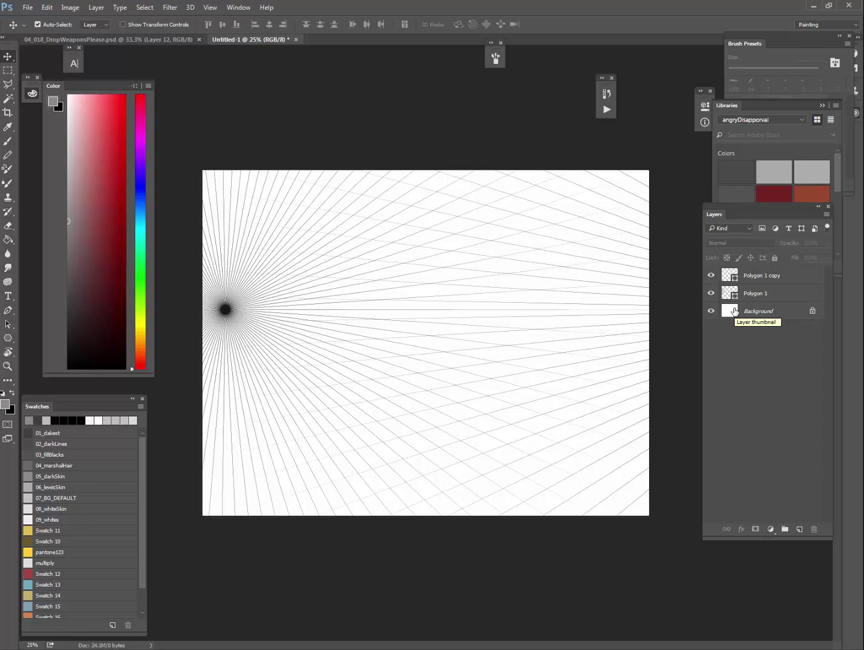
- Stretch Polygon 1 to about 145% width with its centre at the canvas's left edge
{"action": "left_click", "coordinate": [749, 295]}
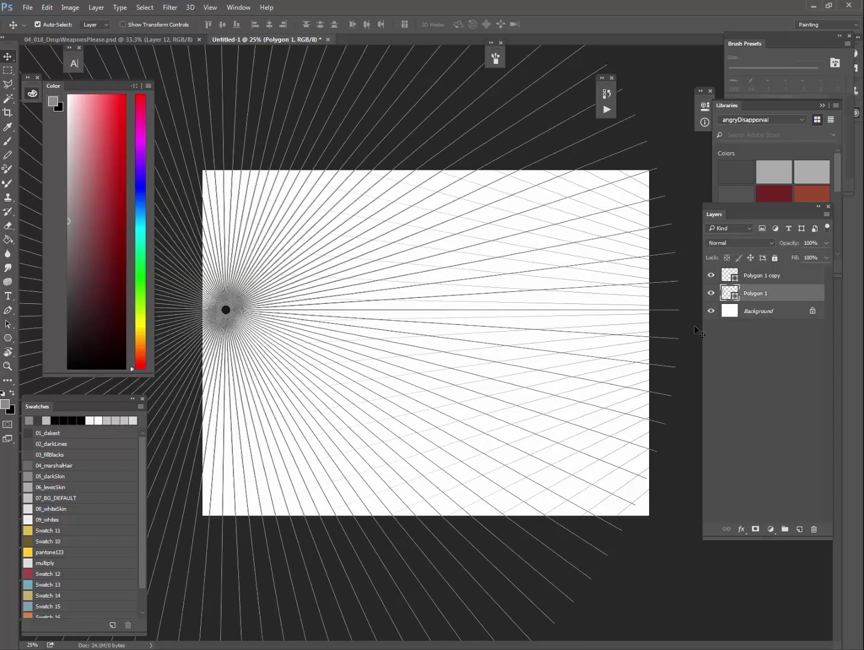
{"action": "key", "text": "ctrl+t"}
{"action": "left_click", "coordinate": [435, 254]}
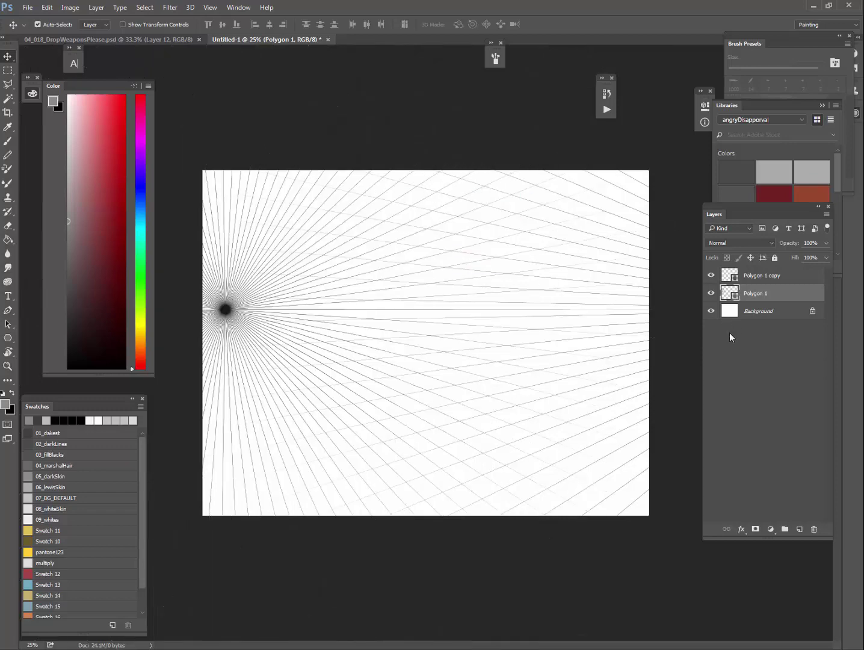
{"action": "key", "text": "ctrl+t"}
{"action": "left_click_drag", "start_coordinate": [575, 377], "coordinate": [434, 385]}
{"action": "left_click_drag", "start_coordinate": [572, 310], "coordinate": [761, 320]}
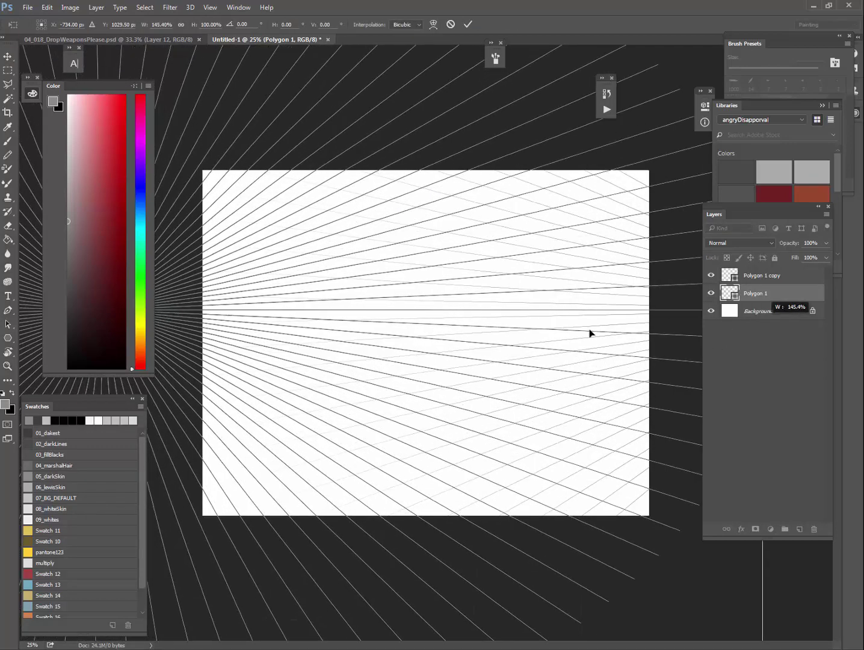
{"action": "left_click_drag", "start_coordinate": [463, 380], "coordinate": [477, 370]}
{"action": "key", "text": "Return"}
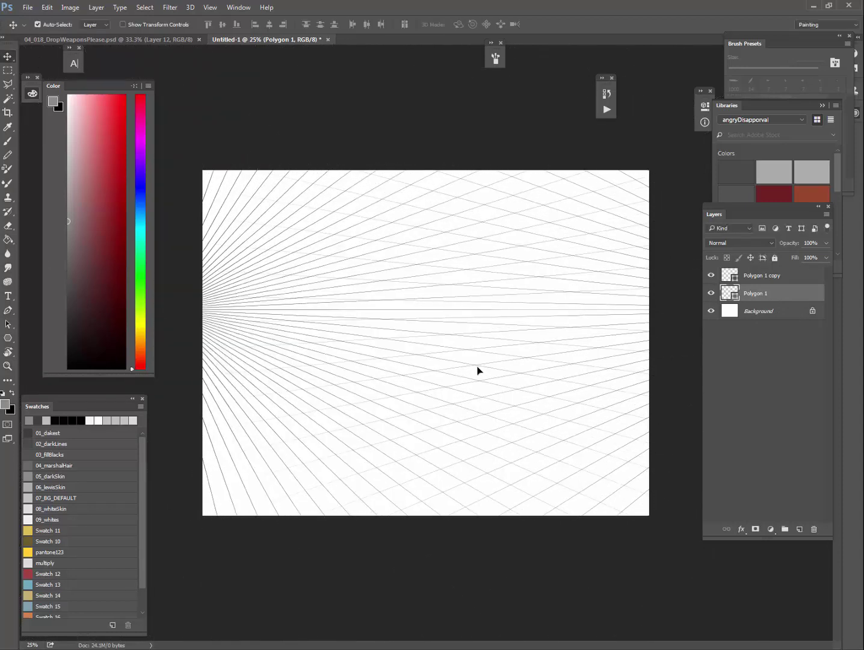
- Select Polygon 1, zoom to 50%, and hide the Polygon 1 copy layer
{"action": "left_click", "coordinate": [782, 278]}
{"action": "left_click", "coordinate": [778, 294]}
{"action": "key", "text": "z"}
{"action": "left_click", "coordinate": [521, 359]}
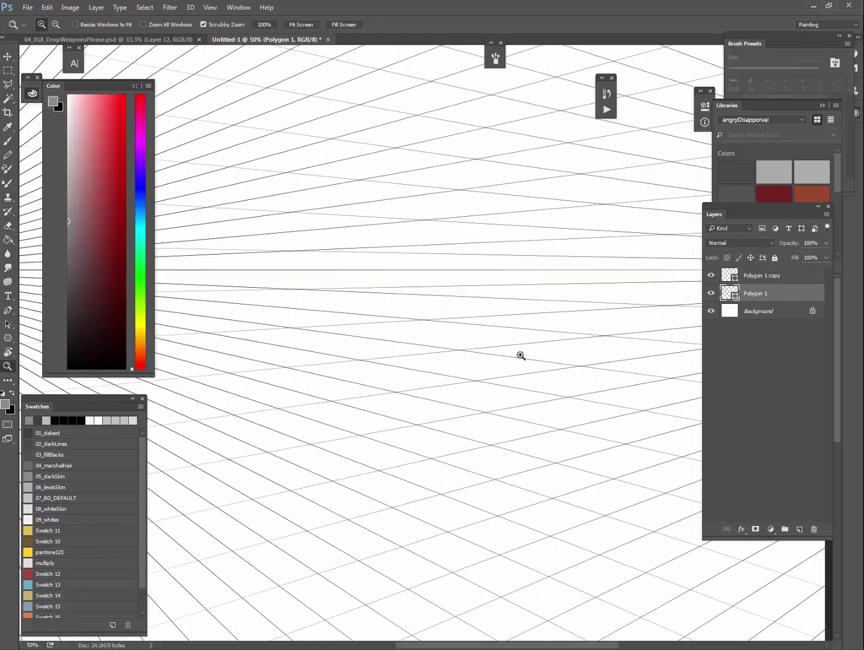
{"action": "left_click", "coordinate": [712, 275]}
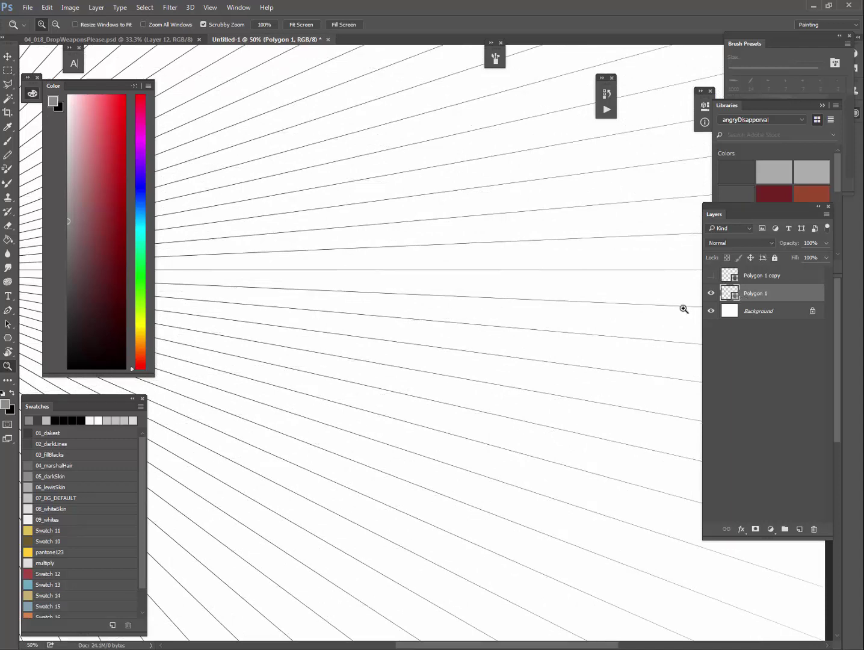
{"action": "left_click", "coordinate": [712, 274]}
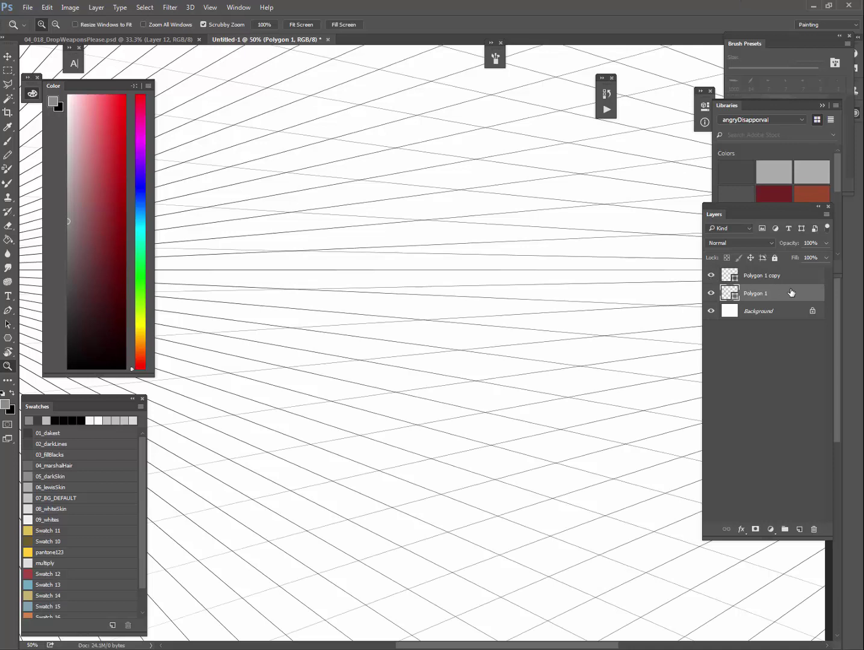
{"action": "left_click", "coordinate": [712, 275]}
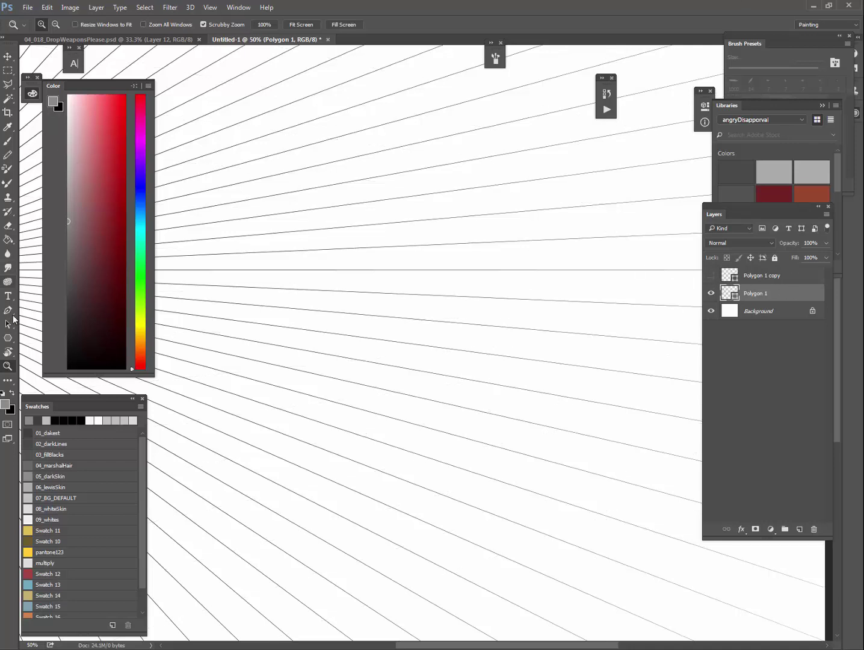
- Give Polygon 1 a red stroke and a crimson fill in the Polygon tool options
{"action": "left_click", "coordinate": [8, 338]}
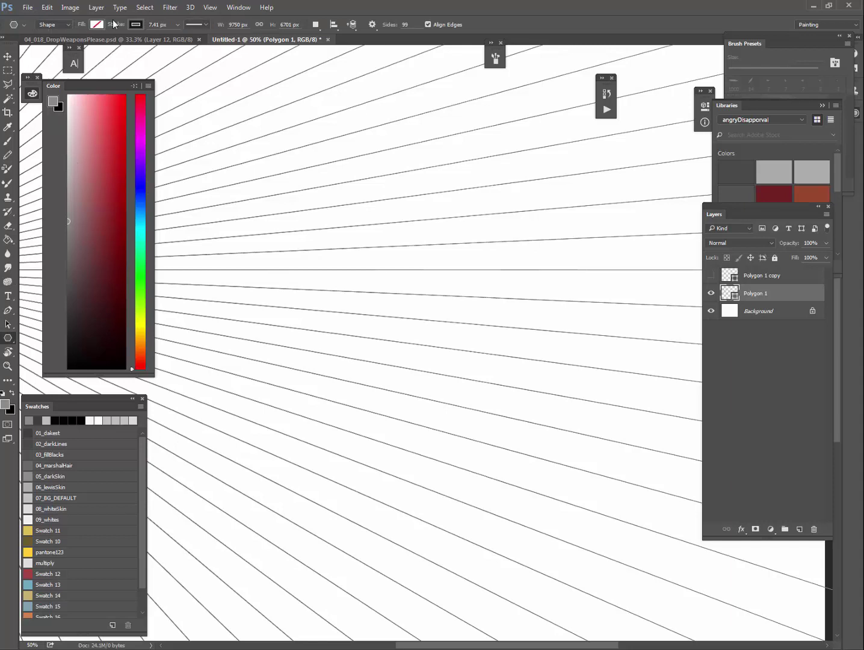
{"action": "left_click", "coordinate": [142, 25]}
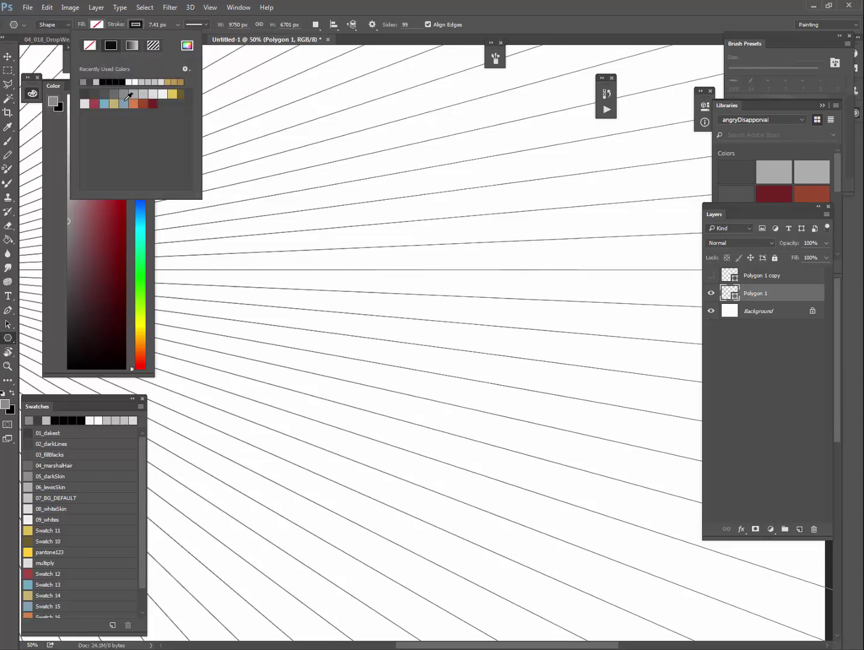
{"action": "left_click", "coordinate": [97, 103]}
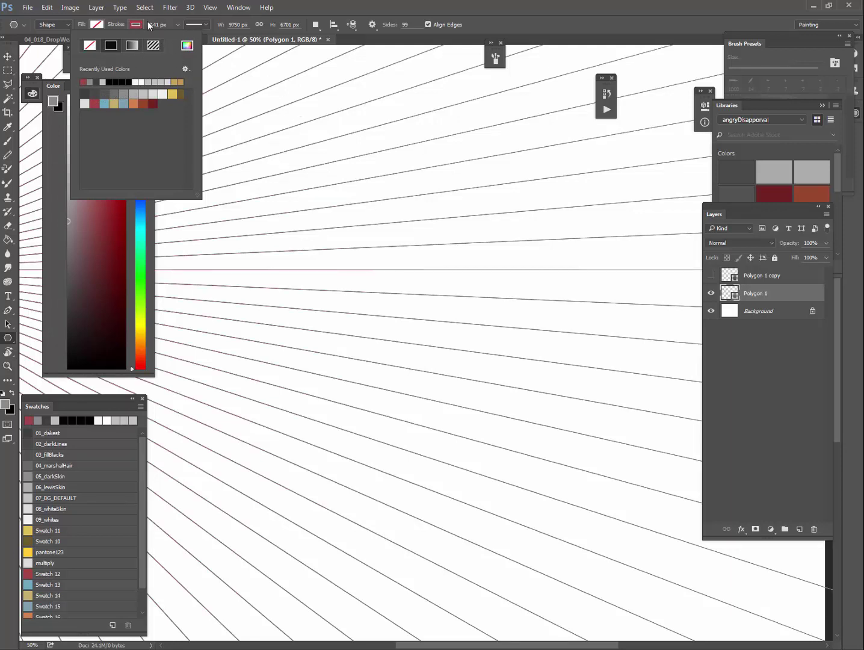
{"action": "left_click", "coordinate": [178, 26]}
{"action": "left_click_drag", "start_coordinate": [178, 25], "coordinate": [99, 26]}
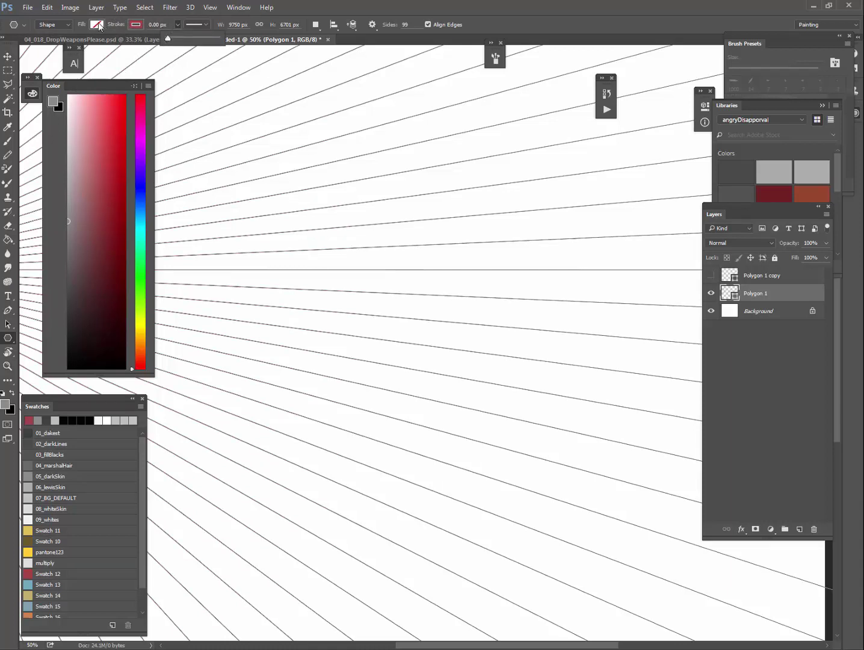
{"action": "left_click", "coordinate": [97, 26]}
{"action": "left_click", "coordinate": [57, 103]}
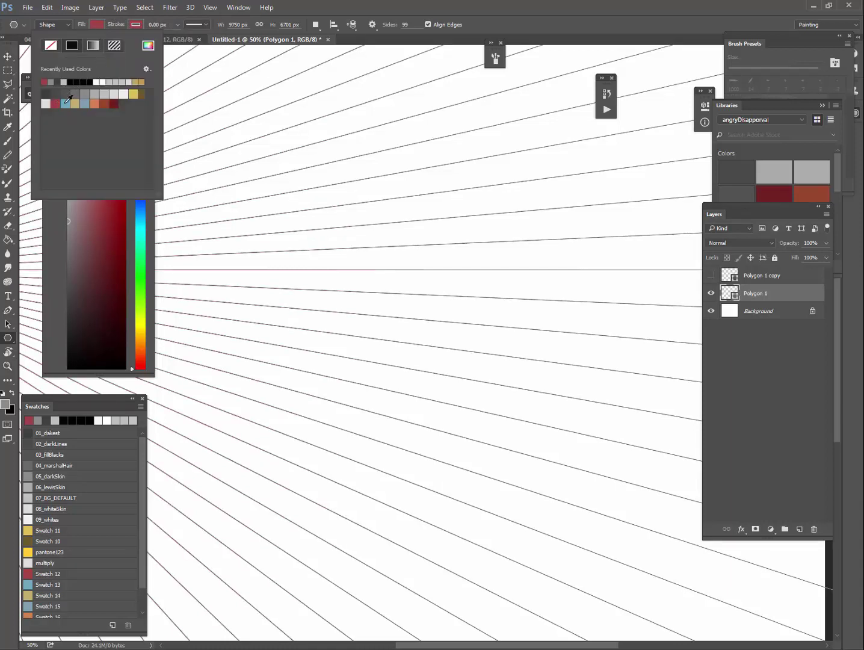
{"action": "left_click", "coordinate": [768, 274]}
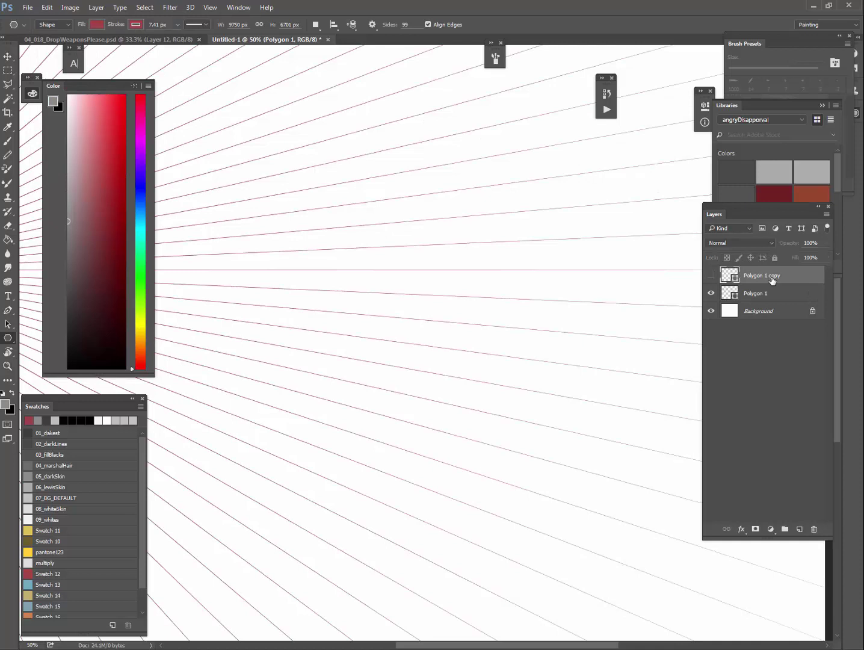
- Show Polygon 1 copy and give it a light blue fill with a 0 px stroke
{"action": "left_click", "coordinate": [710, 276]}
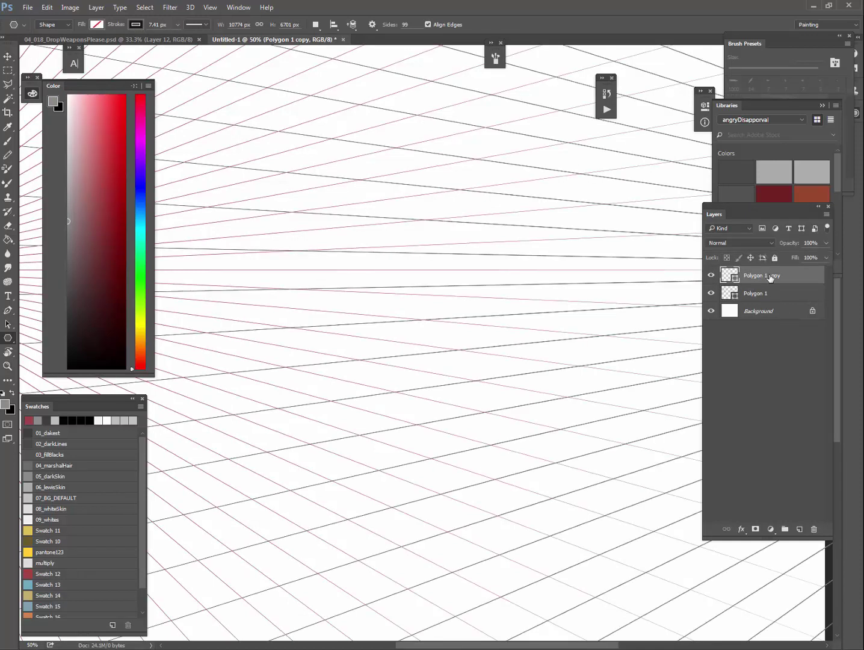
{"action": "left_click", "coordinate": [97, 26]}
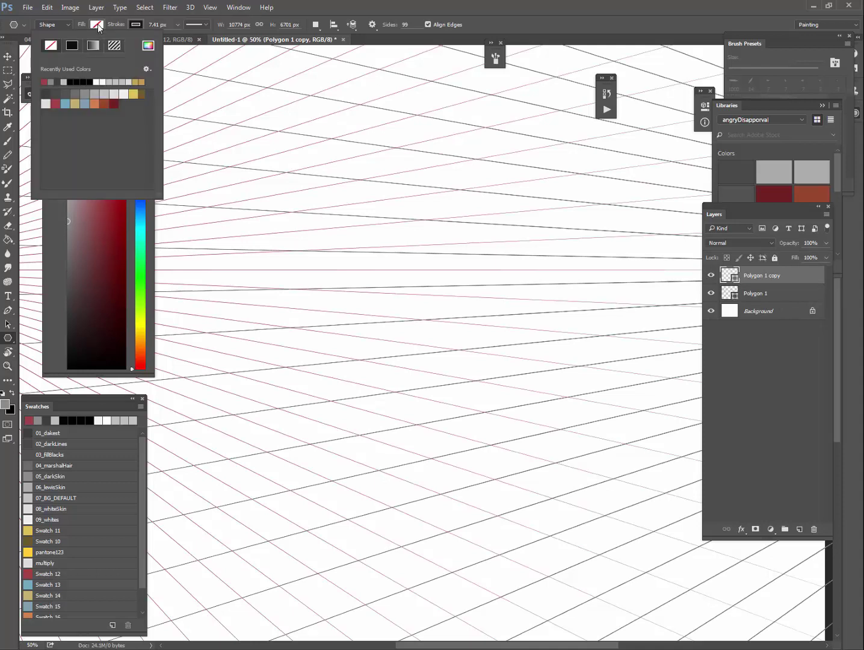
{"action": "left_click", "coordinate": [65, 103]}
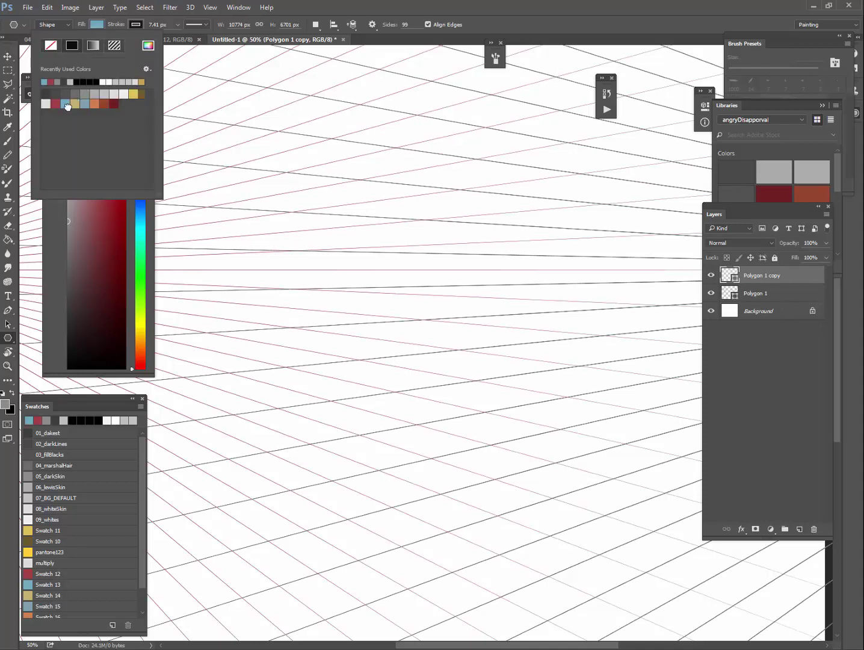
{"action": "left_click", "coordinate": [176, 25]}
{"action": "left_click", "coordinate": [177, 24]}
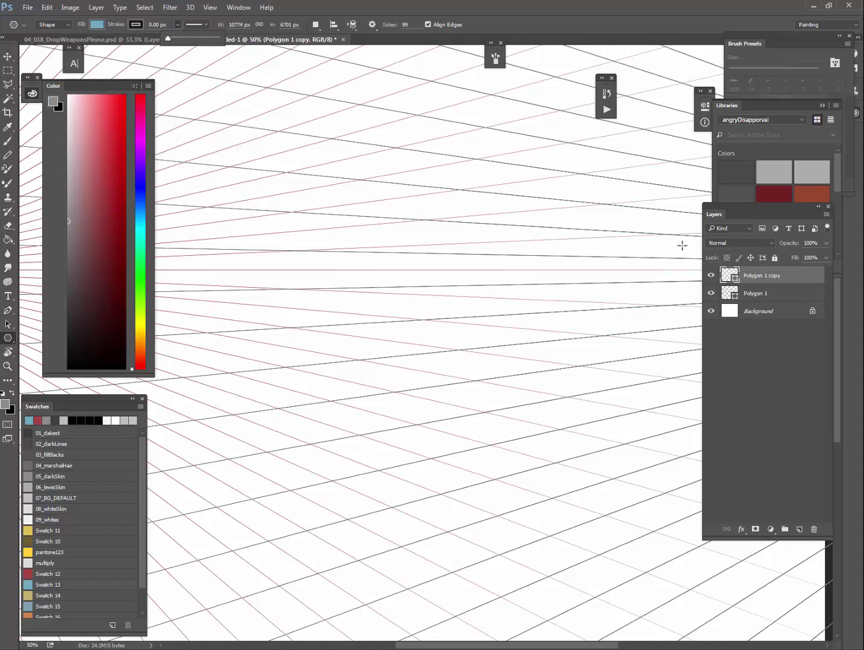
{"action": "left_click", "coordinate": [764, 348]}
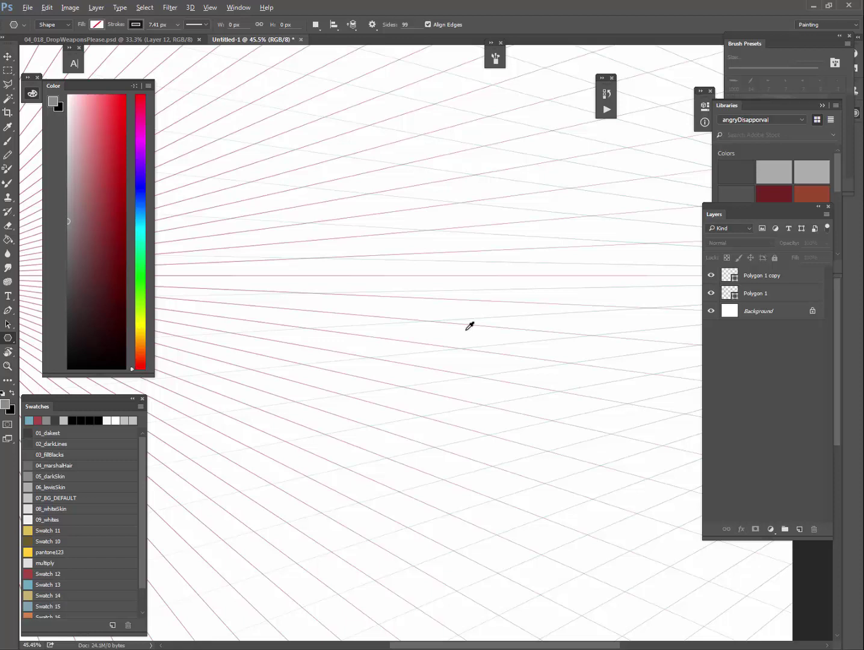
- Group Polygon 1 and Polygon 1 copy, name the group 'perp', and lower its opacity
{"action": "scroll", "coordinate": [466, 328], "scroll_direction": "down", "scroll_amount": 2}
{"action": "scroll", "coordinate": [527, 272], "scroll_direction": "up", "scroll_amount": 1}
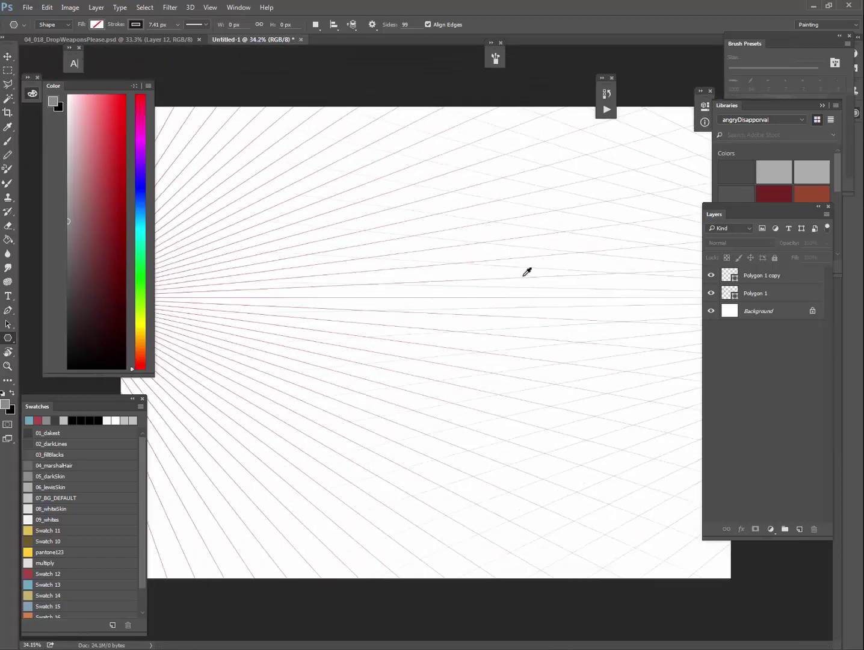
{"action": "left_click", "coordinate": [767, 276]}
{"action": "left_click", "coordinate": [768, 295], "text": "shift"}
{"action": "key", "text": "ctrl+g"}
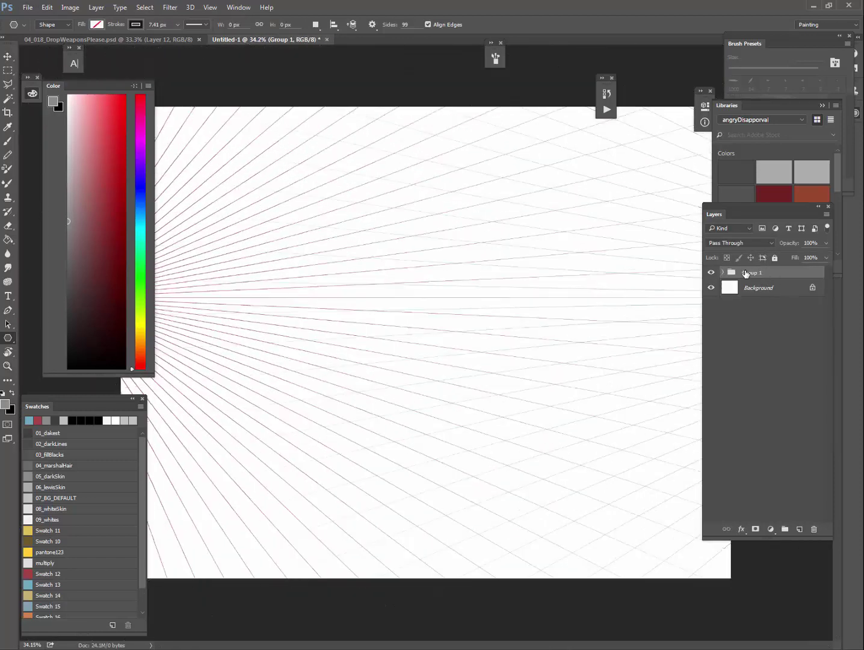
{"action": "double_click", "coordinate": [746, 272]}
{"action": "type", "text": "purps"}
{"action": "key", "text": "BackSpace"}
{"action": "key", "text": "Return"}
{"action": "left_click_drag", "start_coordinate": [828, 242], "coordinate": [791, 255]}
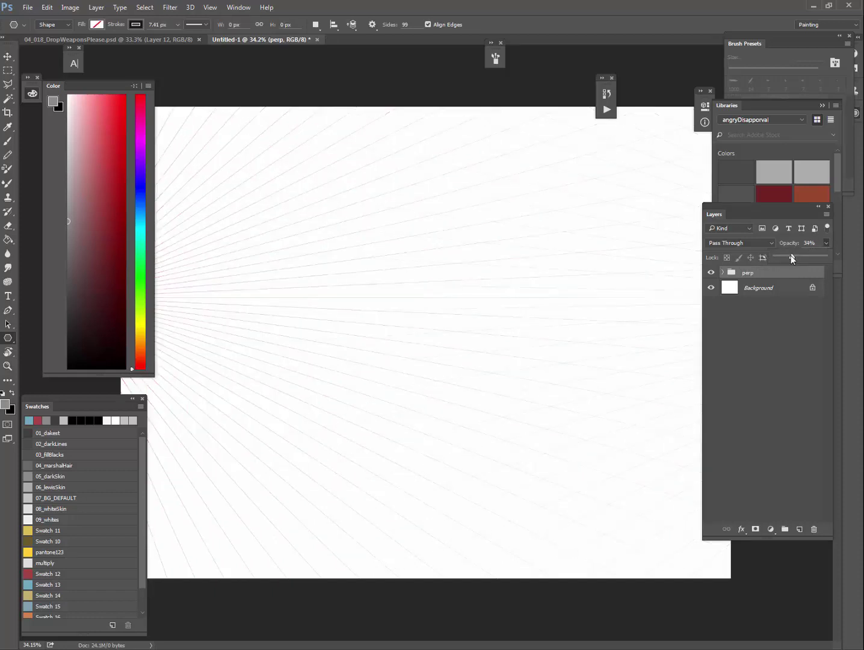
- Convert Background to Layer 0 and fill it with light grey using the Paint Bucket
{"action": "double_click", "coordinate": [777, 288]}
{"action": "key", "text": "Return"}
{"action": "key", "text": "g"}
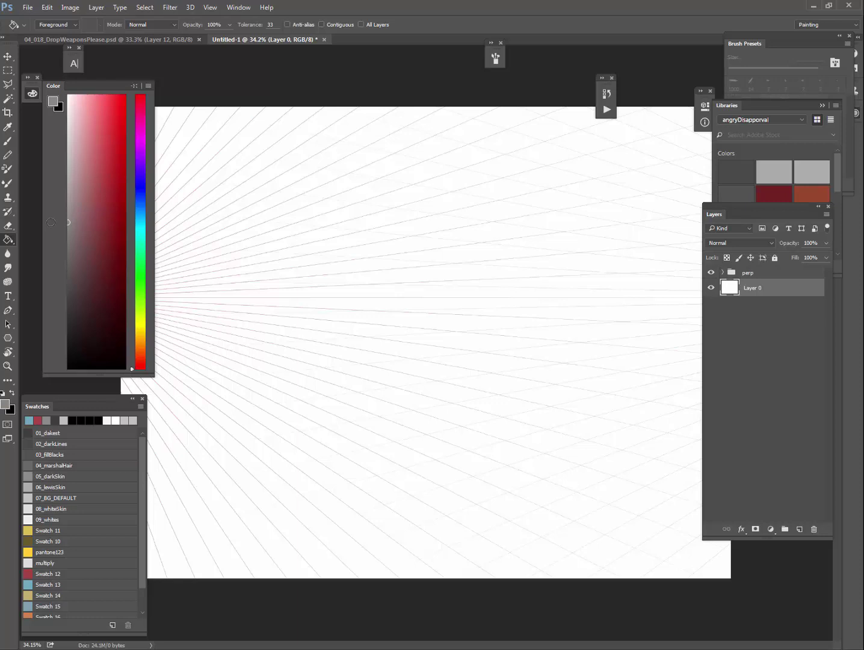
{"action": "left_click", "coordinate": [256, 285]}
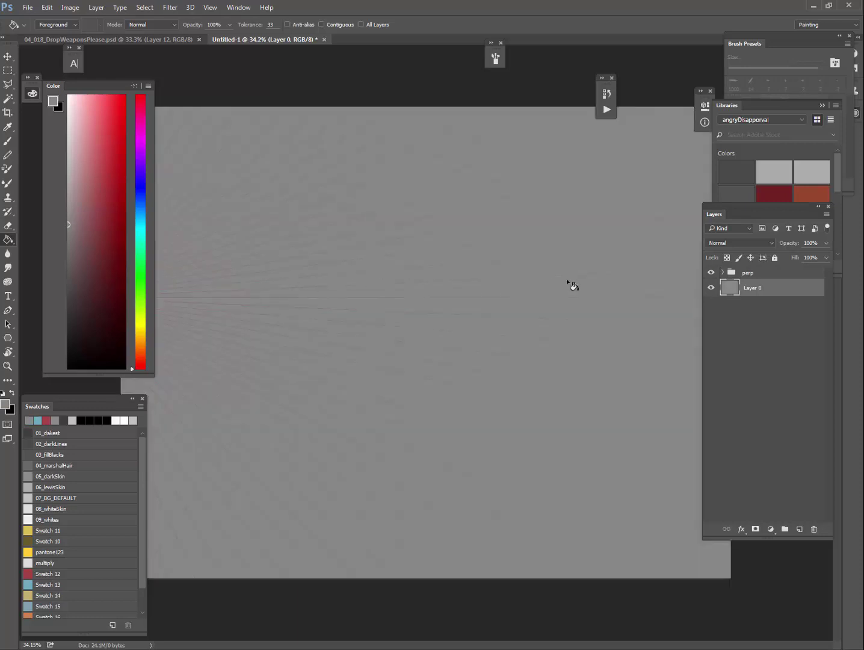
{"action": "left_click", "coordinate": [69, 212]}
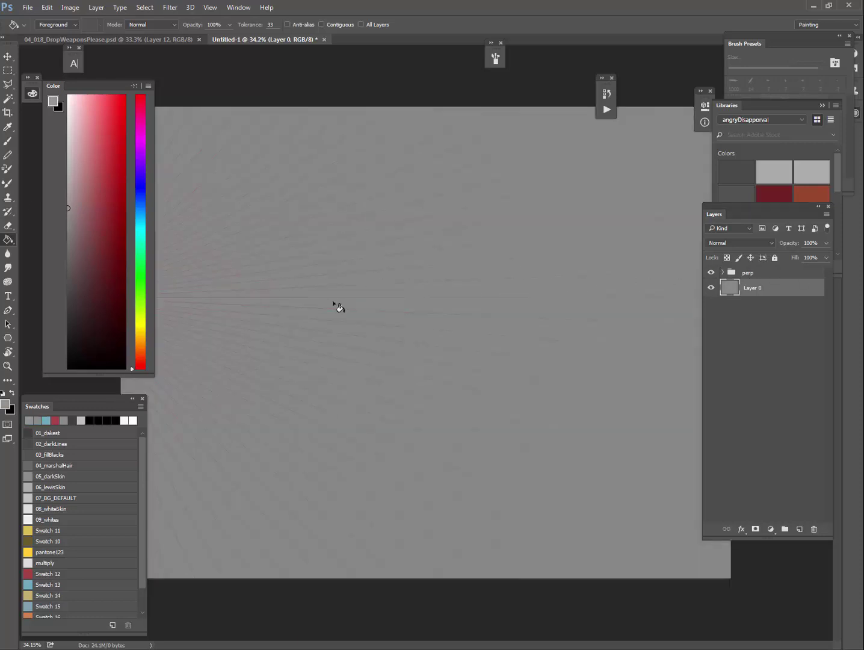
{"action": "left_click", "coordinate": [372, 314]}
- Expand the perp group and select the Polygon 1 copy layer
{"action": "left_click", "coordinate": [727, 274]}
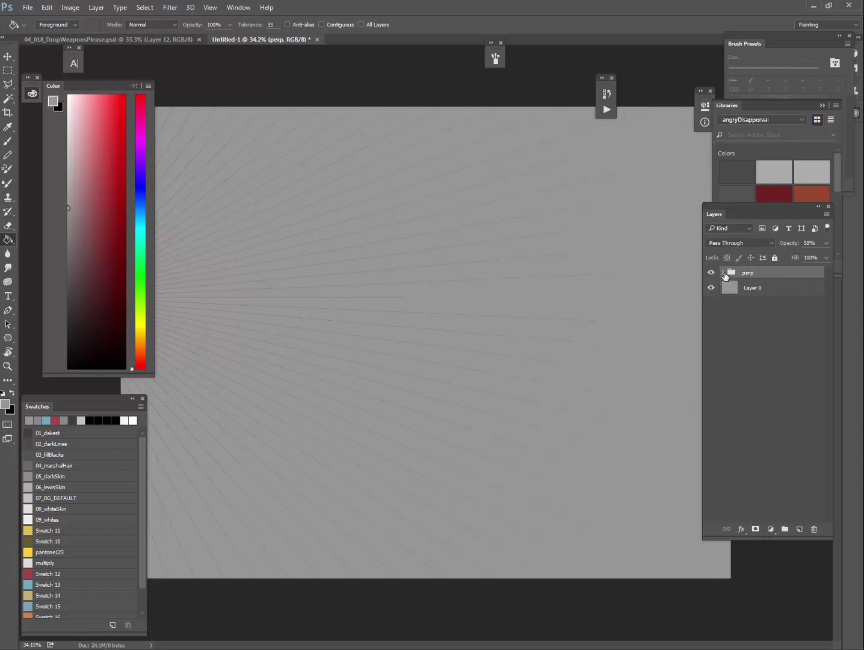
{"action": "left_click", "coordinate": [723, 272]}
{"action": "left_click", "coordinate": [718, 292]}
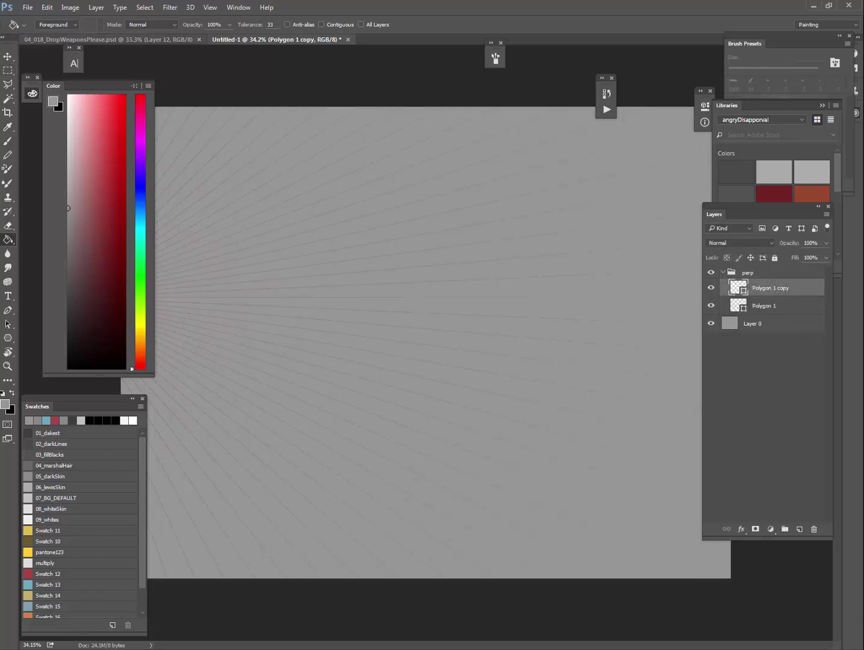
- Change Polygon 1 copy's fill to dark slate blue (335461) using the colour picker
{"action": "left_click", "coordinate": [8, 338]}
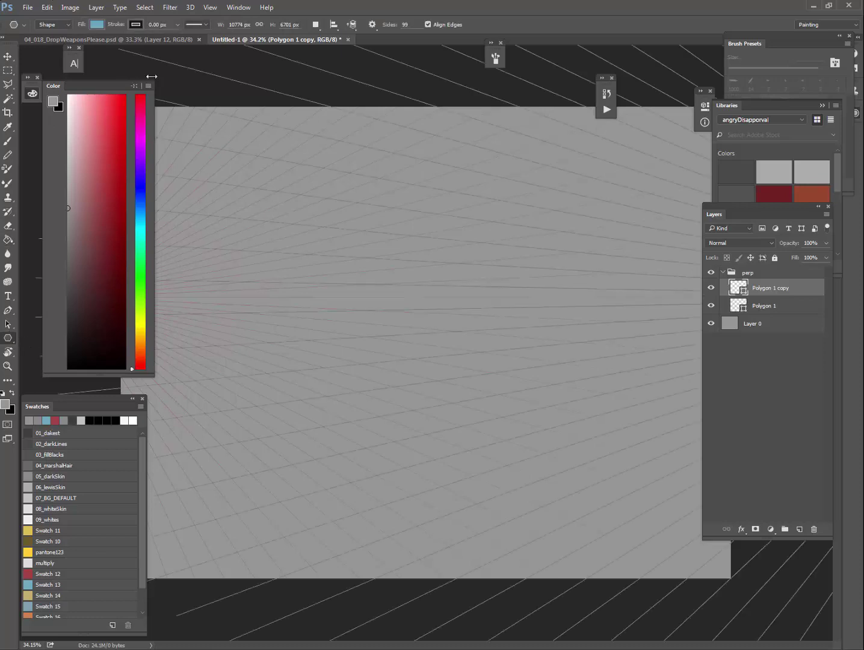
{"action": "left_click", "coordinate": [96, 25]}
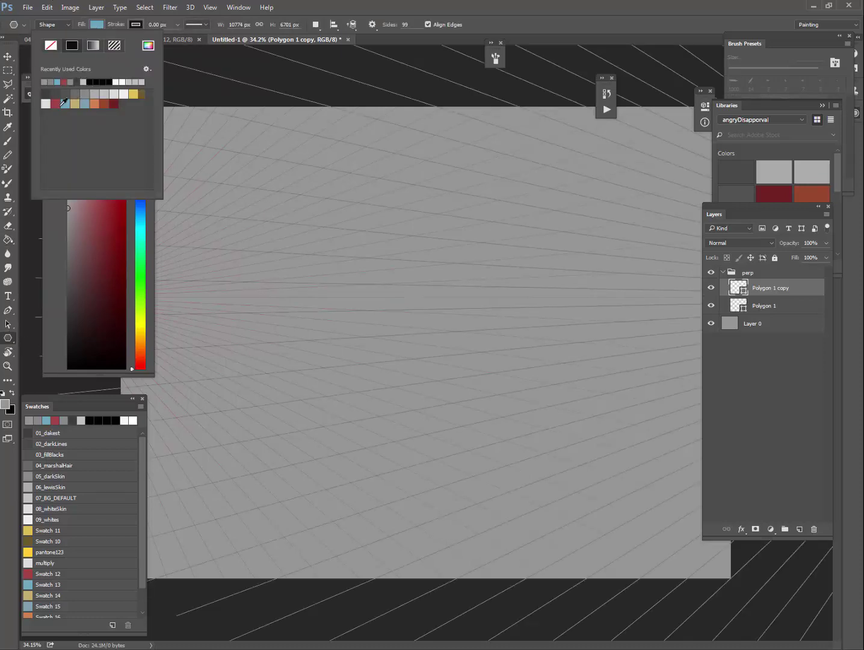
{"action": "left_click", "coordinate": [66, 105]}
{"action": "left_click", "coordinate": [141, 47]}
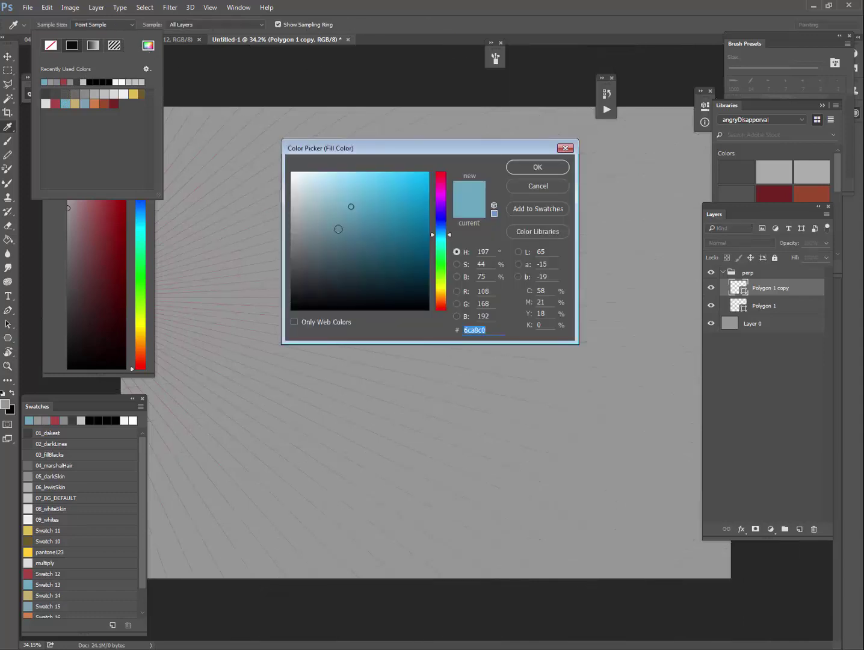
{"action": "left_click_drag", "start_coordinate": [339, 230], "coordinate": [356, 260]}
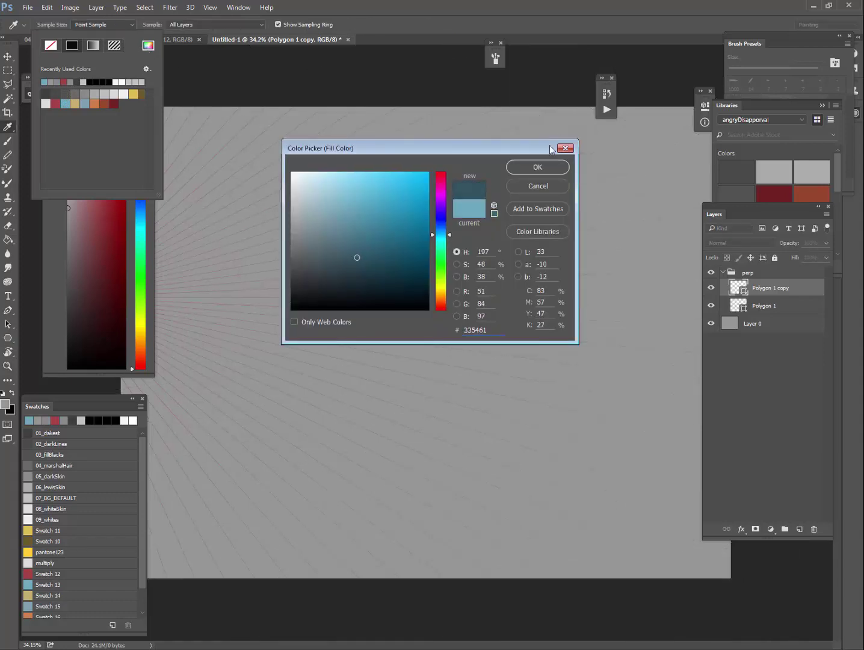
{"action": "left_click", "coordinate": [537, 167]}
{"action": "left_click", "coordinate": [805, 348]}
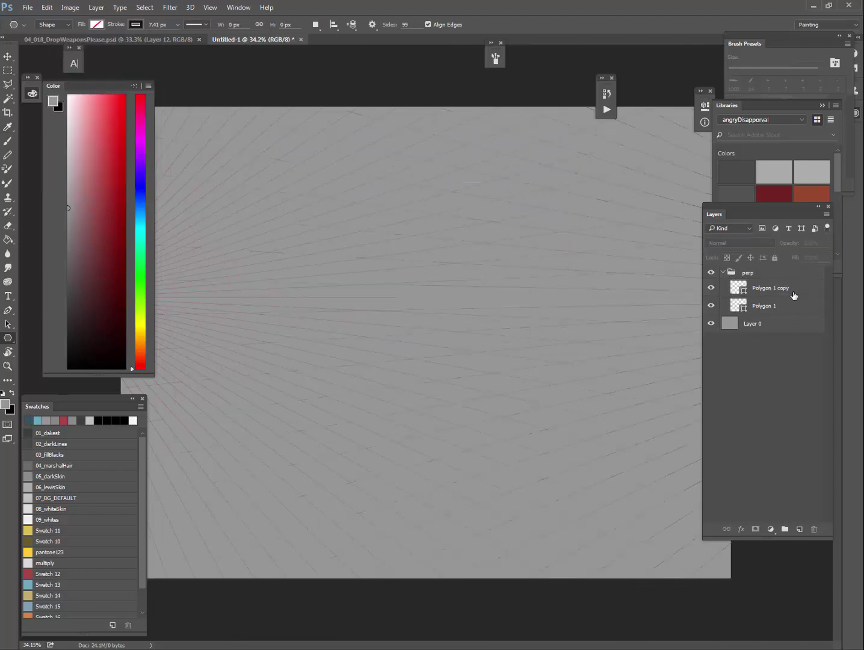
{"action": "left_click", "coordinate": [785, 273]}
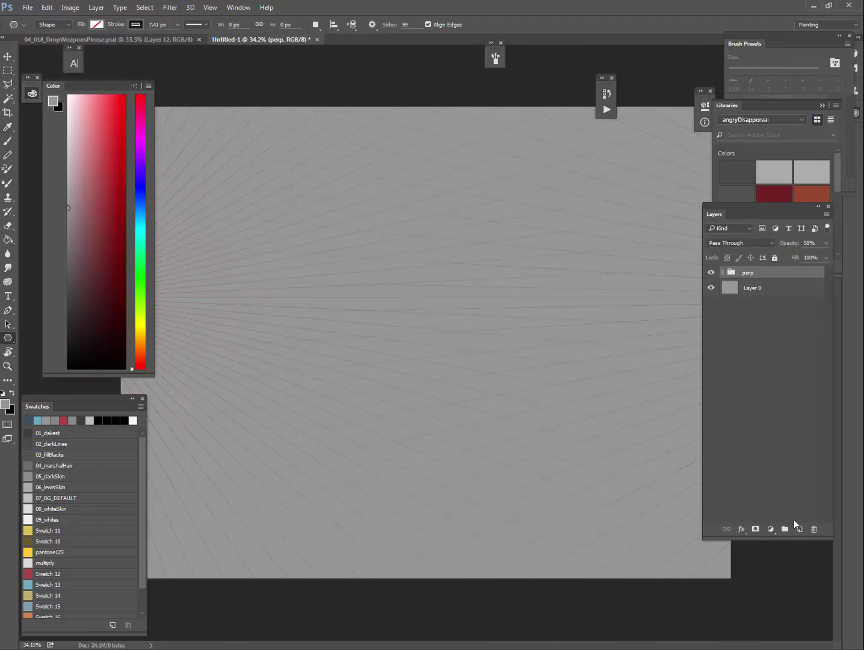
- Add a new Layer 1, zoom to 50%, and set a black 15 px brush
{"action": "left_click", "coordinate": [798, 529]}
{"action": "key", "text": "z"}
{"action": "left_click", "coordinate": [428, 374]}
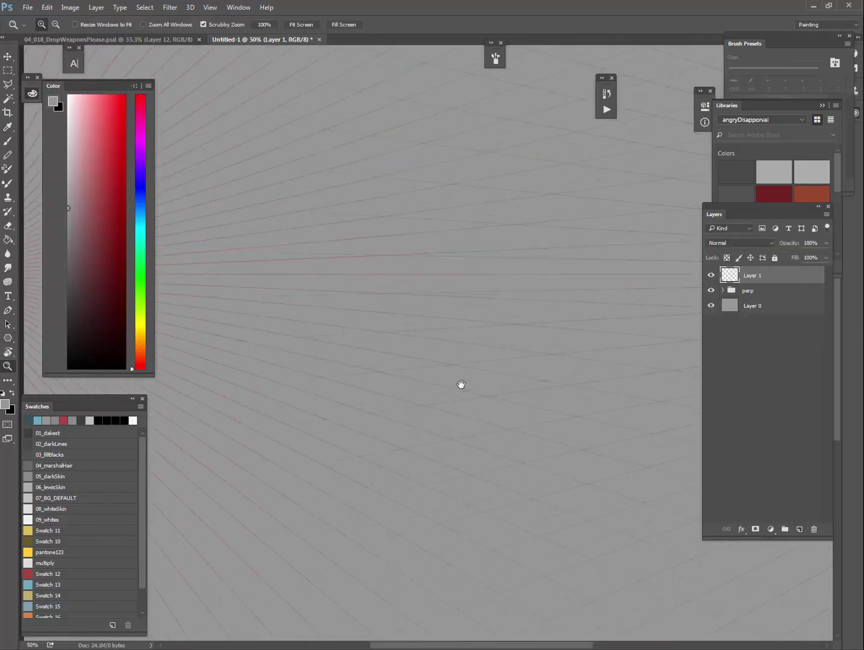
{"action": "left_click_drag", "start_coordinate": [474, 387], "coordinate": [527, 395]}
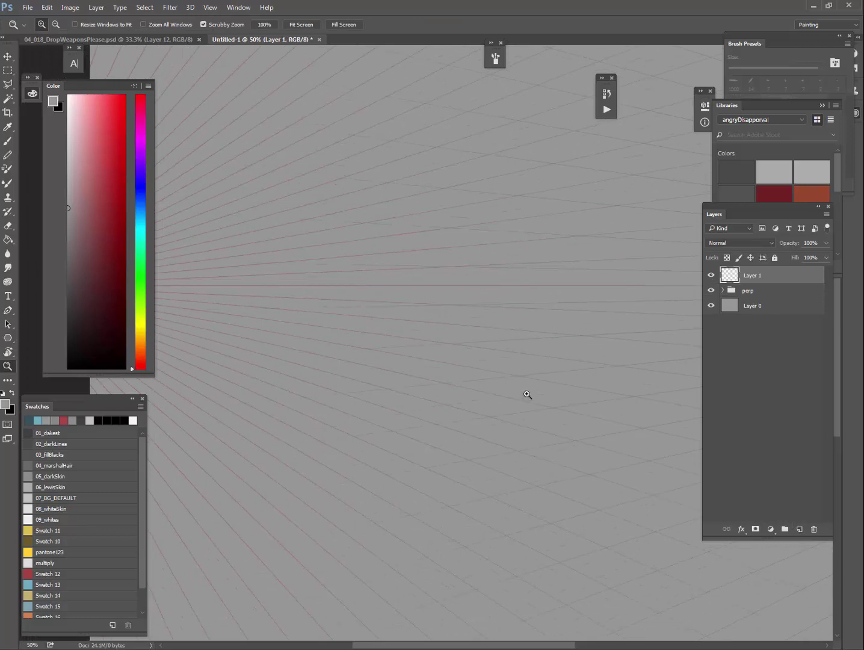
{"action": "key", "text": "b"}
{"action": "right_click", "coordinate": [287, 313]}
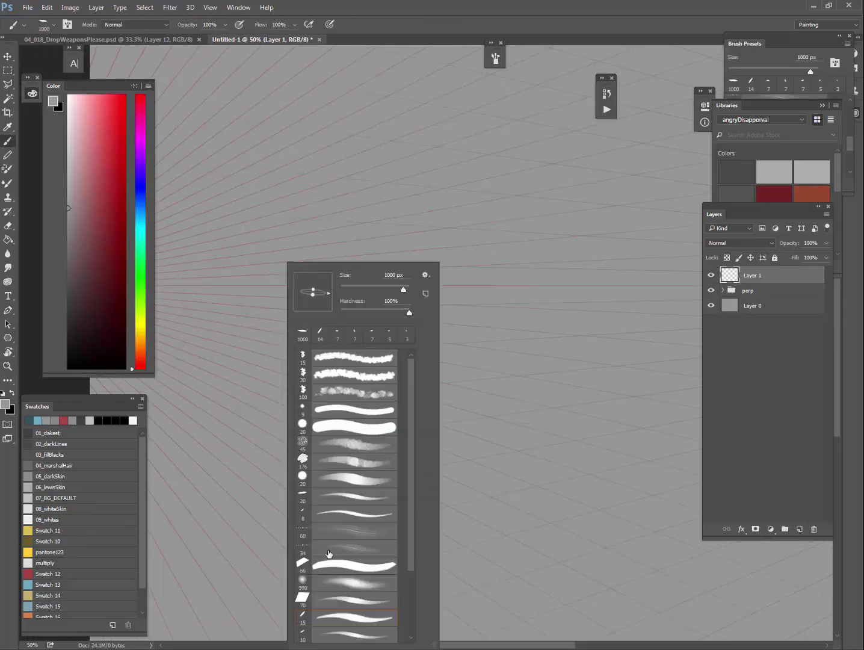
{"action": "left_click", "coordinate": [339, 619]}
{"action": "key", "text": "Return"}
{"action": "key", "text": "d"}
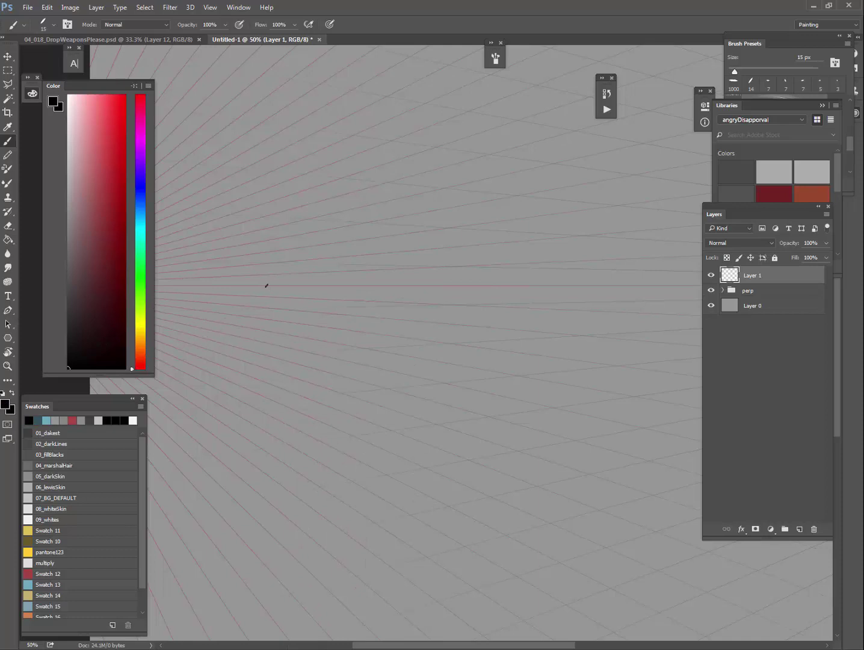
- Paint the box's left and front vertical edges joined by top and bottom edges
{"action": "left_click", "coordinate": [269, 265]}
{"action": "left_click_drag", "start_coordinate": [321, 487], "coordinate": [320, 313]}
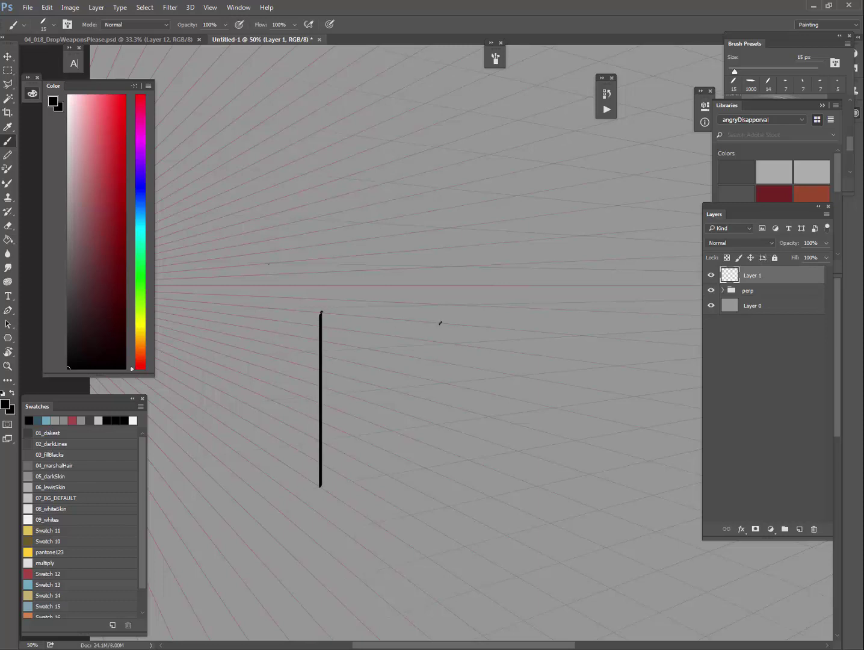
{"action": "left_click", "coordinate": [442, 323], "text": "shift"}
{"action": "left_click_drag", "start_coordinate": [443, 322], "coordinate": [440, 567]}
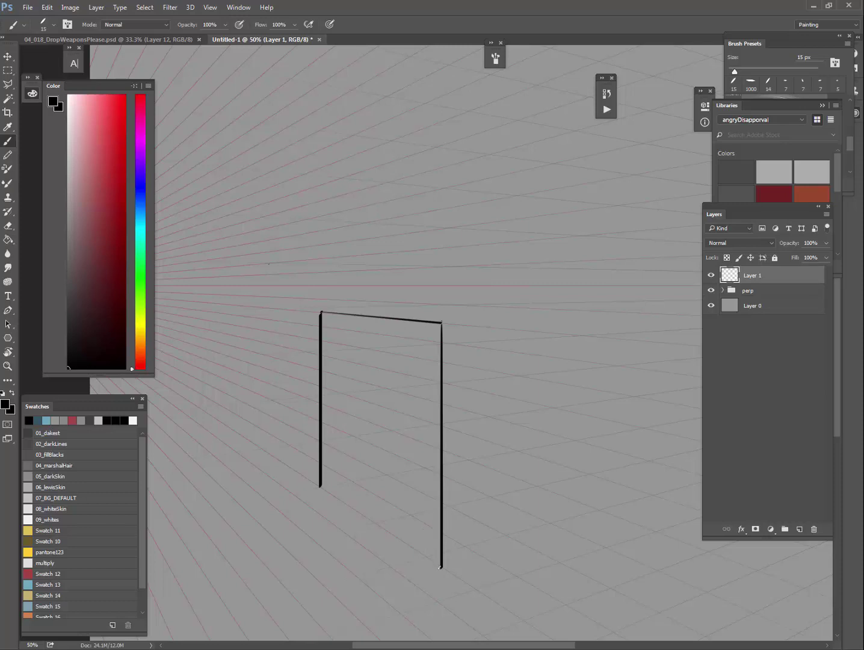
{"action": "left_click", "coordinate": [441, 568], "text": "shift"}
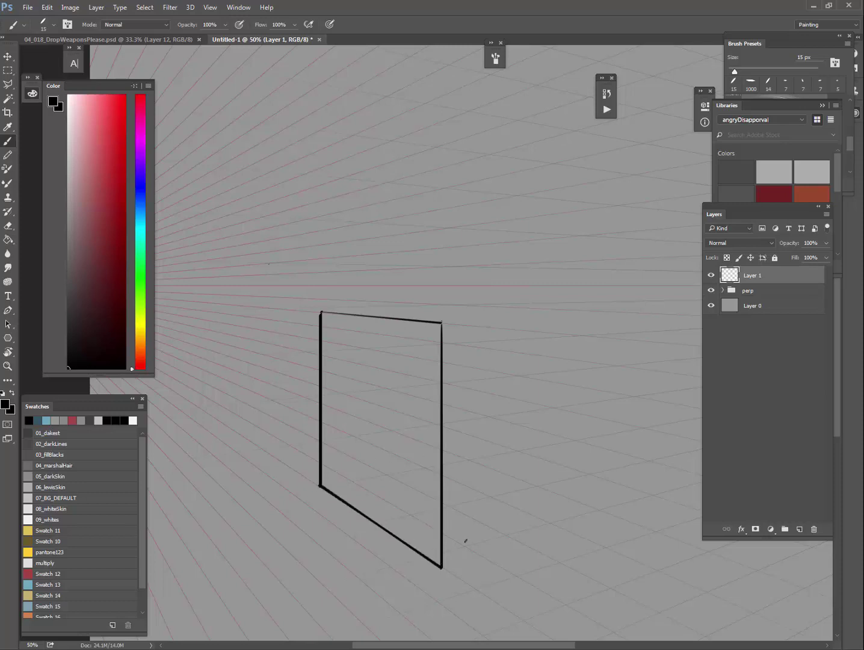
- Draw the right face's top and bottom edges toward the vanishing point and its back vertical edge
{"action": "left_click_drag", "start_coordinate": [491, 500], "coordinate": [384, 494]}
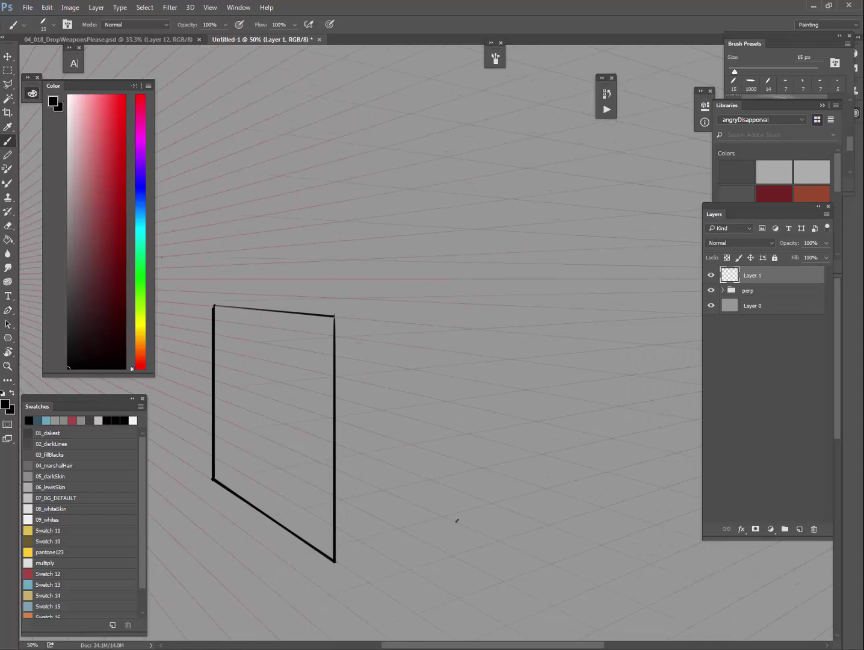
{"action": "left_click", "coordinate": [530, 499], "text": "shift"}
{"action": "key", "text": "ctrl+z"}
{"action": "left_click", "coordinate": [582, 488], "text": "shift"}
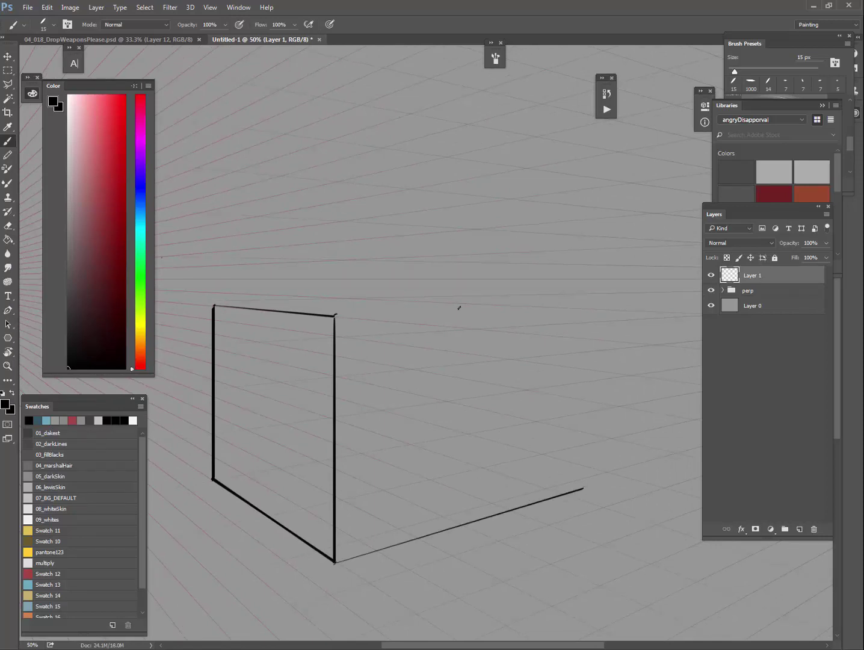
{"action": "left_click", "coordinate": [575, 304], "text": "shift"}
{"action": "key", "text": "ctrl+z"}
{"action": "left_click", "coordinate": [577, 306], "text": "shift"}
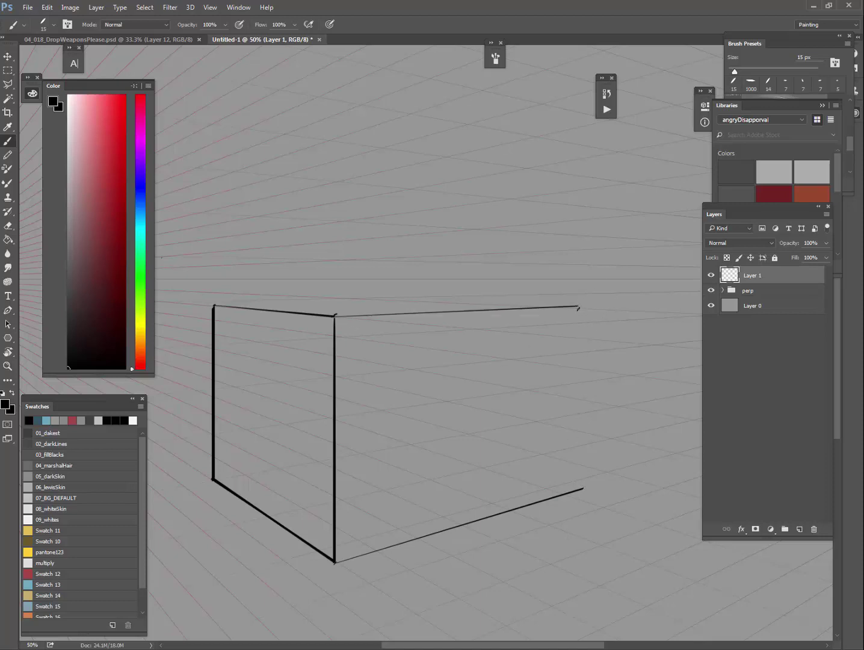
{"action": "mouse_move", "coordinate": [538, 308]}
{"action": "left_mouse_down"}
{"action": "mouse_move", "coordinate": [527, 515]}
{"action": "mouse_move", "coordinate": [536, 526]}
{"action": "left_mouse_up"}
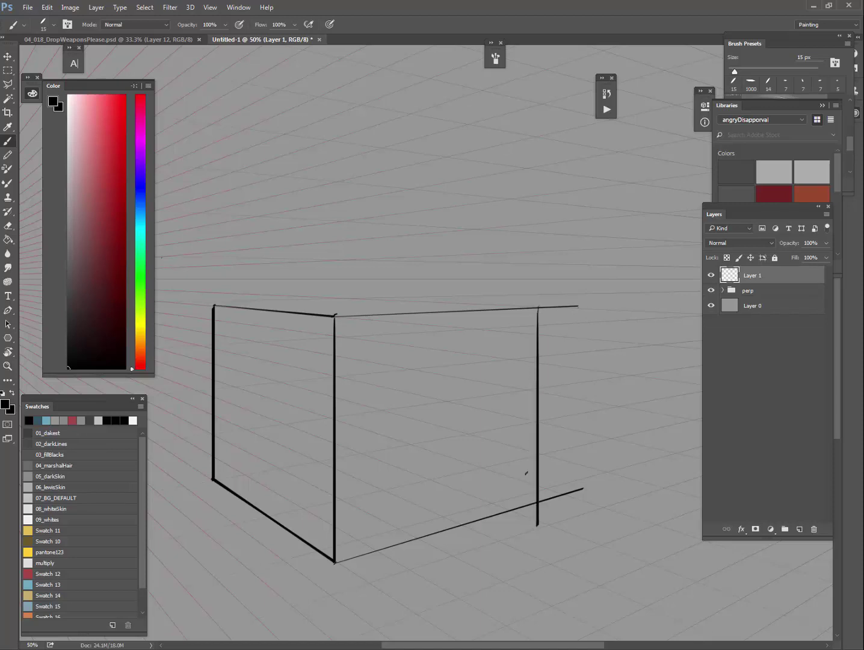
{"action": "key", "text": "ctrl+z"}
{"action": "left_click_drag", "start_coordinate": [538, 309], "coordinate": [531, 498]}
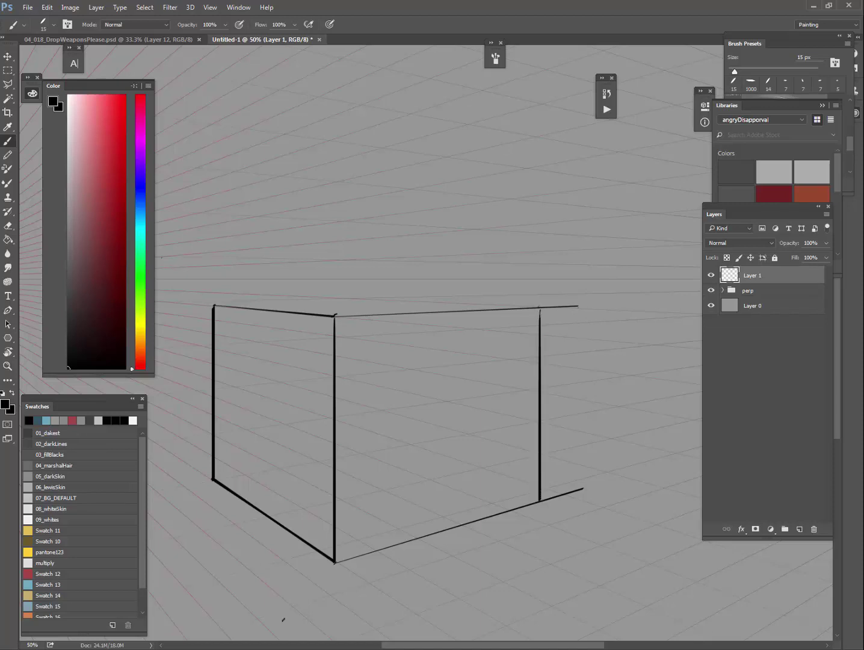
- Close the box's top face with the back top edge, then zoom out to the whole canvas
{"action": "left_click", "coordinate": [372, 299], "text": "shift"}
{"action": "left_click", "coordinate": [540, 308], "text": "shift"}
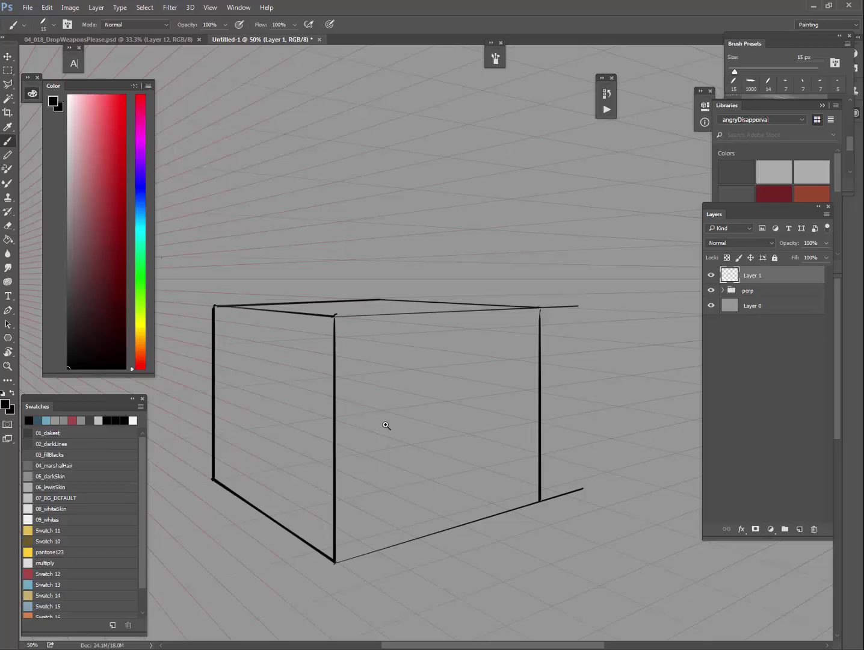
{"action": "key", "text": "z"}
{"action": "left_click", "coordinate": [445, 474], "text": "alt"}
{"action": "left_click", "coordinate": [448, 449], "text": "alt"}
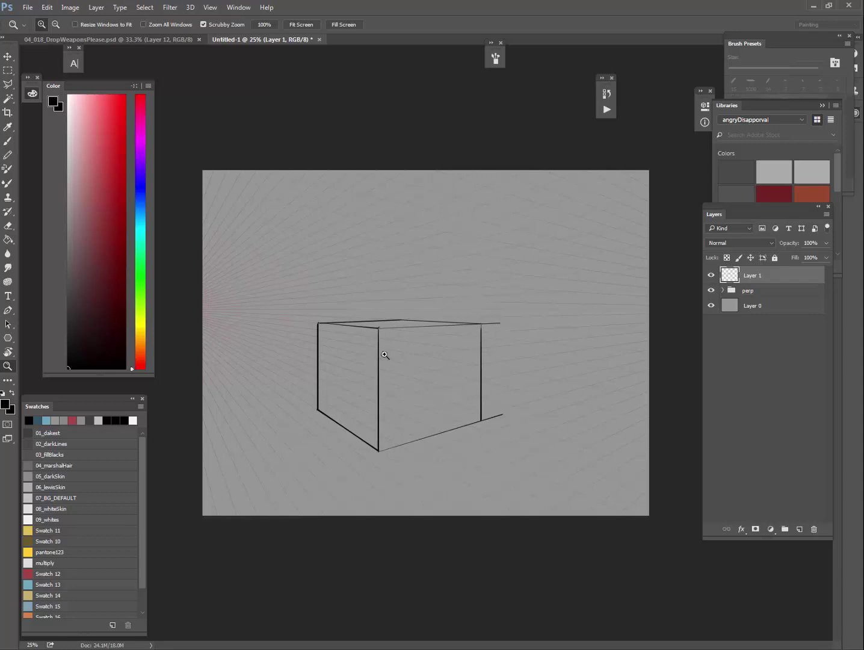
- Clear the box's top and bottom edges with rectangular selections
{"action": "left_click", "coordinate": [386, 335]}
{"action": "key", "text": "b"}
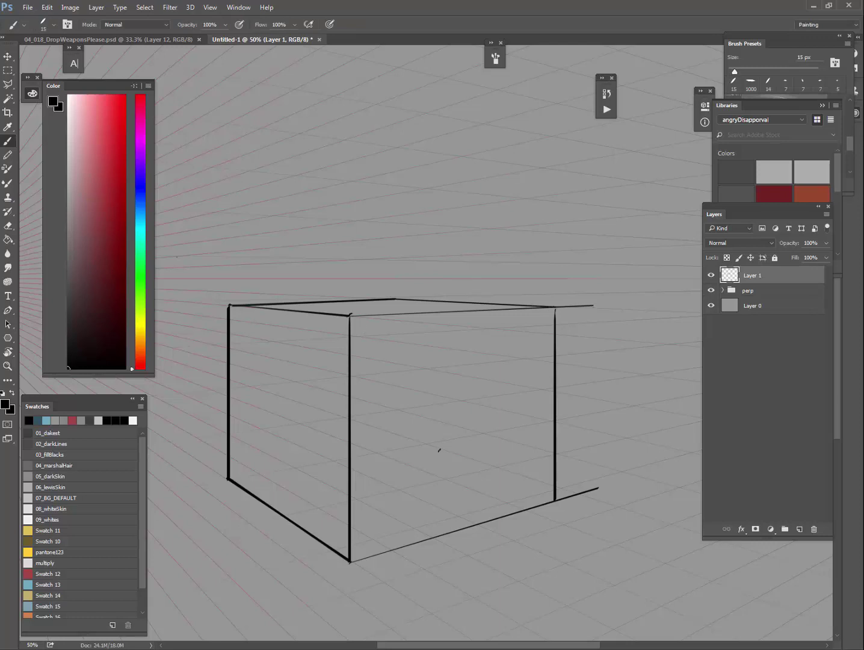
{"action": "mouse_move", "coordinate": [469, 515]}
{"action": "left_mouse_down"}
{"action": "mouse_move", "coordinate": [482, 455]}
{"action": "mouse_move", "coordinate": [486, 476]}
{"action": "left_mouse_up"}
{"action": "key", "text": "m"}
{"action": "mouse_move", "coordinate": [225, 207]}
{"action": "left_mouse_down"}
{"action": "mouse_move", "coordinate": [606, 280]}
{"action": "mouse_move", "coordinate": [606, 302]}
{"action": "left_mouse_up"}
{"action": "key", "text": "Delete"}
{"action": "left_click_drag", "start_coordinate": [217, 559], "coordinate": [627, 409]}
{"action": "key", "text": "Delete"}
- Stretch the remaining vertical edges taller with Free Transform and move them up
{"action": "key", "text": "v"}
{"action": "left_click", "coordinate": [392, 290]}
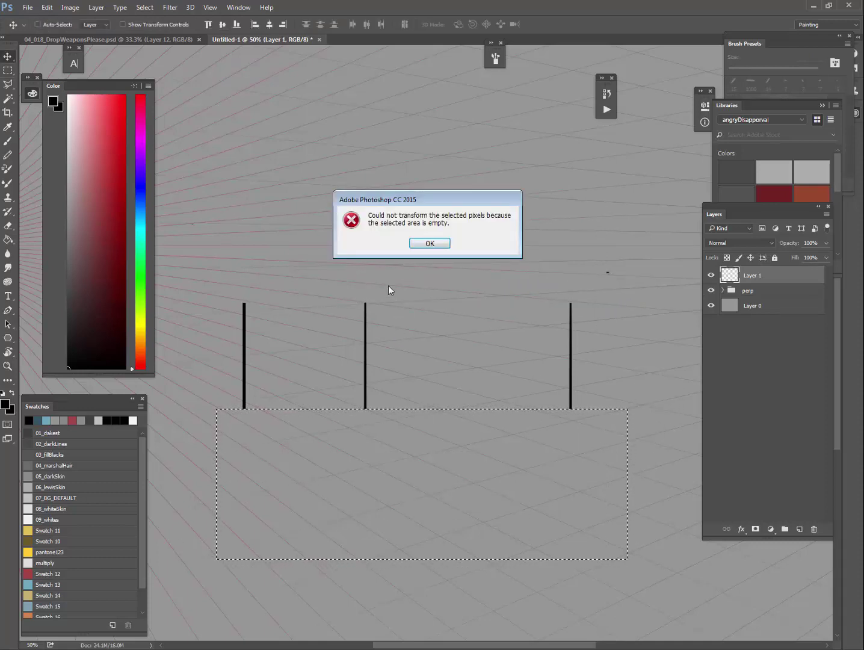
{"action": "left_click", "coordinate": [434, 300]}
{"action": "key", "text": "ctrl+d"}
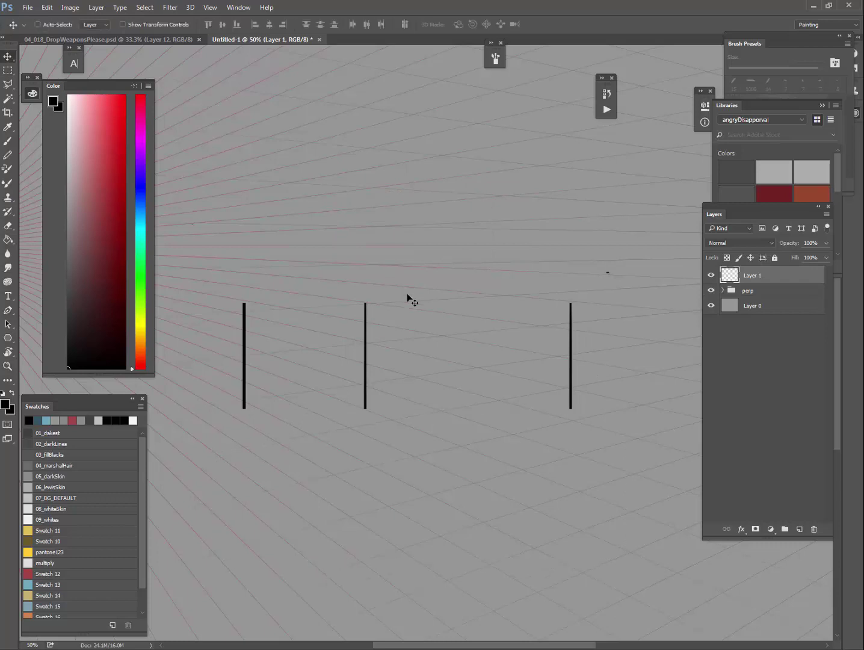
{"action": "key", "text": "ctrl+t"}
{"action": "left_click_drag", "start_coordinate": [390, 410], "coordinate": [397, 603]}
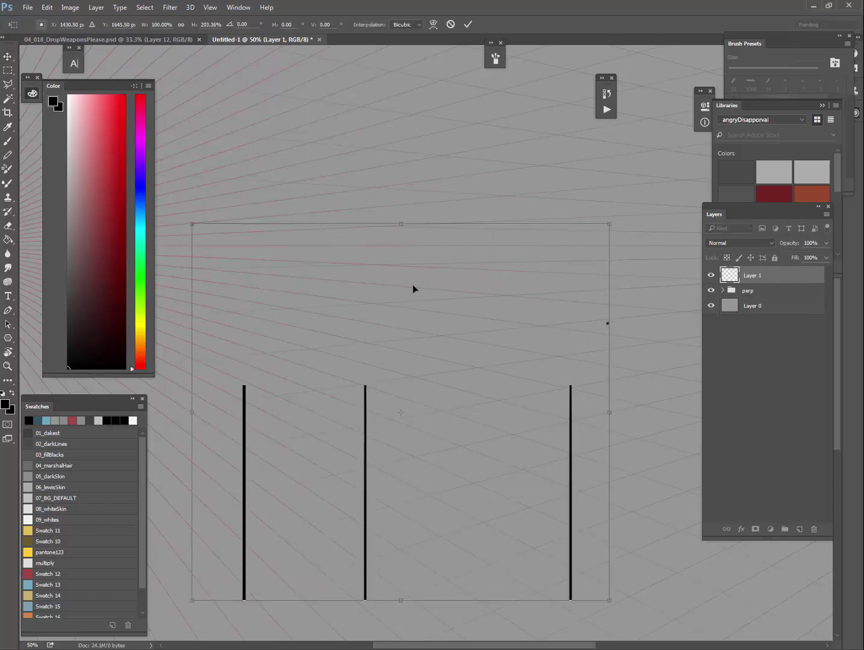
{"action": "left_click_drag", "start_coordinate": [369, 444], "coordinate": [376, 391]}
{"action": "key", "text": "Return"}
- Erase the tops of the middle and right vertical lines to different heights
{"action": "key", "text": "e"}
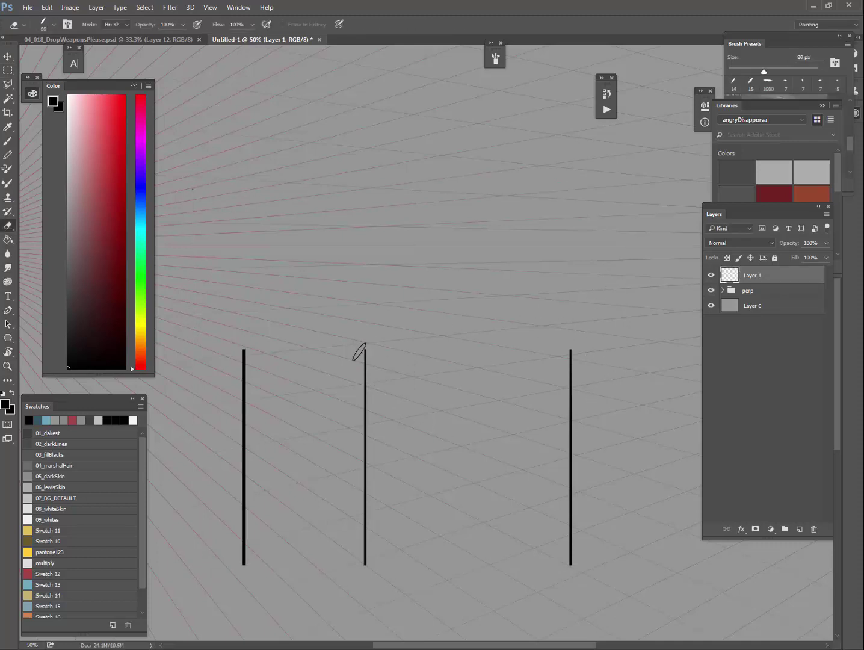
{"action": "mouse_move", "coordinate": [359, 353]}
{"action": "left_mouse_down"}
{"action": "mouse_move", "coordinate": [385, 361]}
{"action": "mouse_move", "coordinate": [372, 380]}
{"action": "left_mouse_up"}
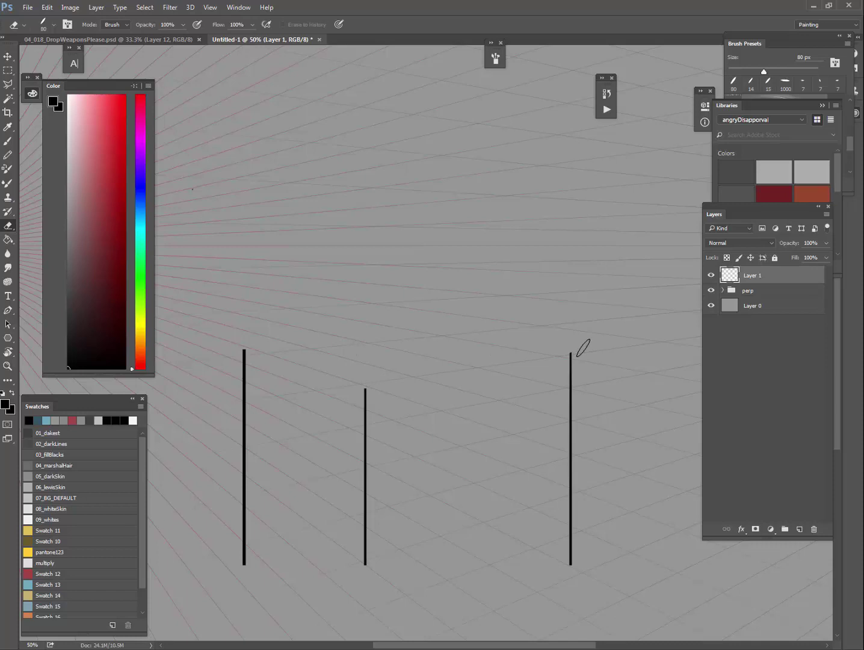
{"action": "left_click_drag", "start_coordinate": [578, 348], "coordinate": [550, 361]}
- Brush new top, bottom, inner vertical and back edges around the three verticals
{"action": "key", "text": "b"}
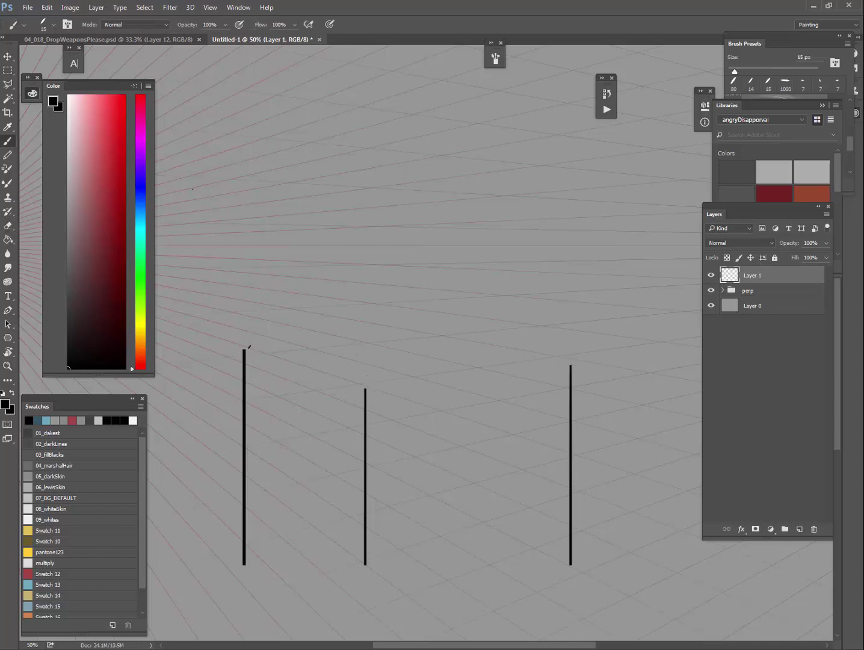
{"action": "left_click", "coordinate": [365, 391], "text": "shift"}
{"action": "mouse_move", "coordinate": [242, 474]}
{"action": "left_mouse_down"}
{"action": "mouse_move", "coordinate": [341, 538]}
{"action": "mouse_move", "coordinate": [366, 566]}
{"action": "left_mouse_up"}
{"action": "left_click", "coordinate": [570, 496], "text": "shift"}
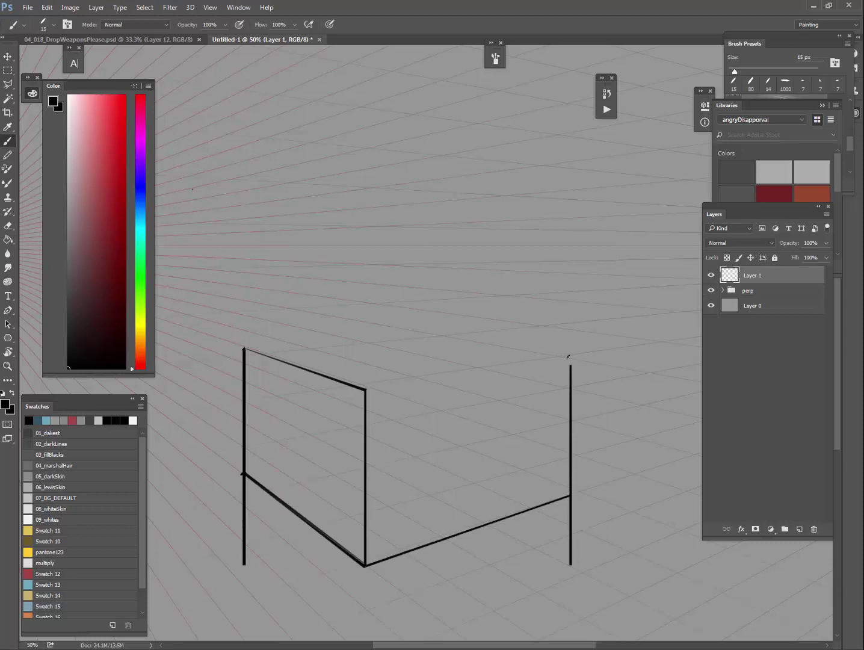
{"action": "left_click_drag", "start_coordinate": [571, 360], "coordinate": [365, 390]}
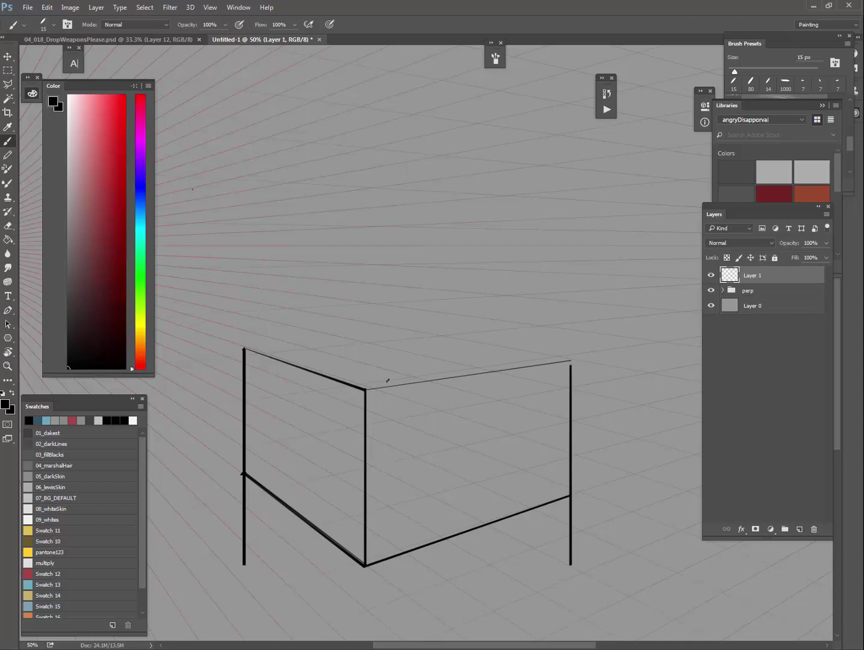
{"action": "left_click", "coordinate": [567, 356], "text": "shift"}
{"action": "left_click_drag", "start_coordinate": [521, 373], "coordinate": [521, 513]}
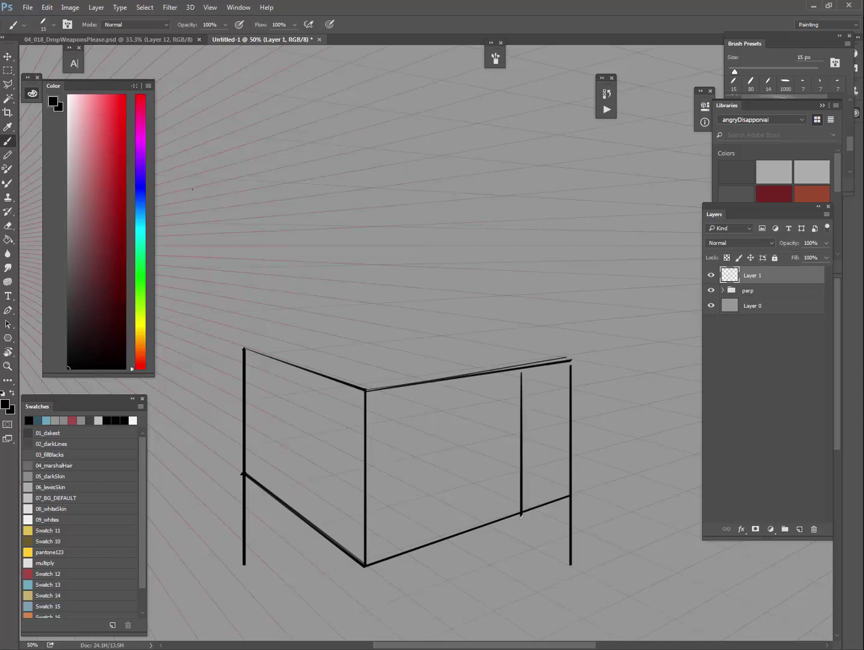
{"action": "left_click_drag", "start_coordinate": [281, 363], "coordinate": [281, 504]}
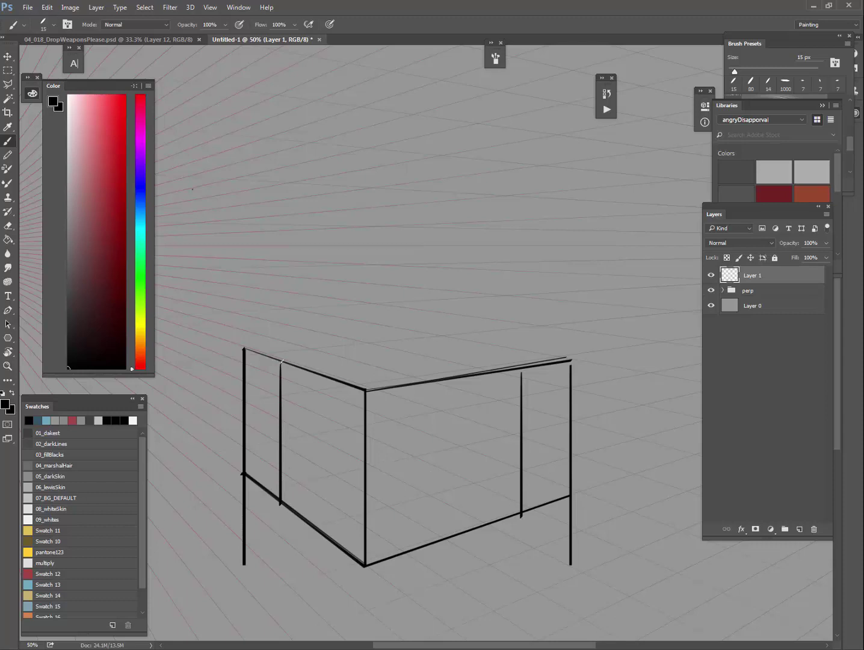
{"action": "left_click", "coordinate": [456, 342], "text": "shift"}
{"action": "mouse_move", "coordinate": [424, 347]}
{"action": "left_mouse_down"}
{"action": "mouse_move", "coordinate": [457, 346]}
{"action": "mouse_move", "coordinate": [516, 368]}
{"action": "left_mouse_up"}
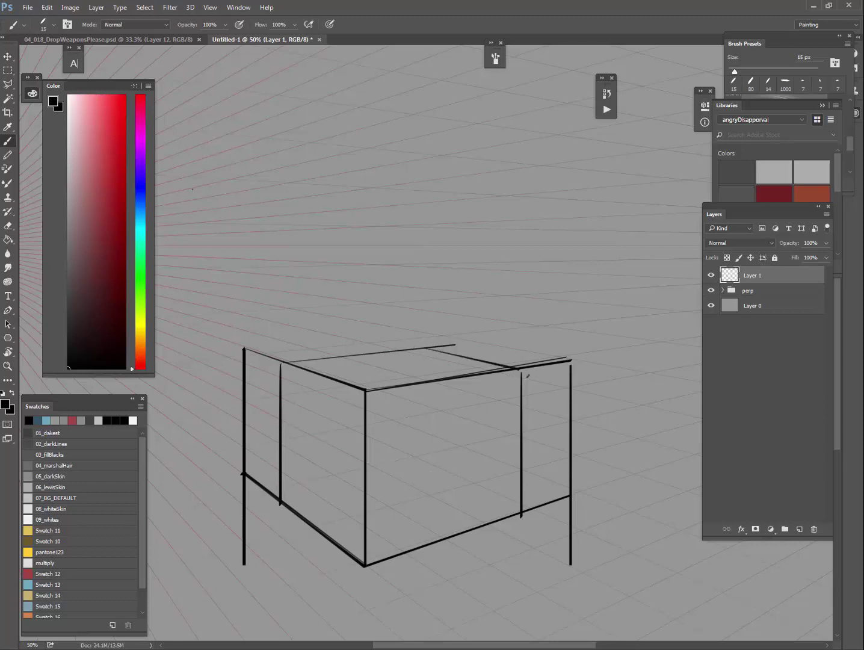
{"action": "mouse_move", "coordinate": [415, 348]}
{"action": "left_mouse_down"}
{"action": "mouse_move", "coordinate": [455, 347]}
{"action": "mouse_move", "coordinate": [518, 369]}
{"action": "left_mouse_up"}
- Erase the outer verticals and overhanging stroke ends with an enlarged eraser
{"action": "key", "text": "e"}
{"action": "mouse_move", "coordinate": [247, 351]}
{"action": "left_mouse_down"}
{"action": "mouse_move", "coordinate": [243, 426]}
{"action": "mouse_move", "coordinate": [247, 356]}
{"action": "mouse_move", "coordinate": [260, 361]}
{"action": "mouse_move", "coordinate": [262, 341]}
{"action": "left_mouse_up"}
{"action": "left_click_drag", "start_coordinate": [245, 531], "coordinate": [249, 507]}
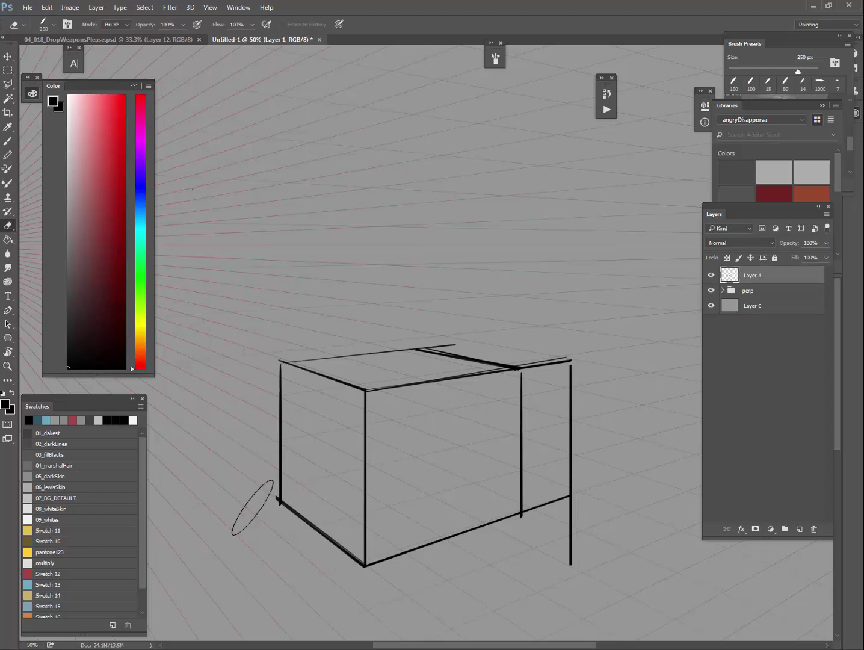
{"action": "key", "text": "bracketright"}
{"action": "key", "text": "bracketright"}
{"action": "key", "text": "bracketright"}
{"action": "mouse_move", "coordinate": [546, 332]}
{"action": "left_mouse_down"}
{"action": "mouse_move", "coordinate": [566, 464]}
{"action": "mouse_move", "coordinate": [563, 583]}
{"action": "left_mouse_up"}
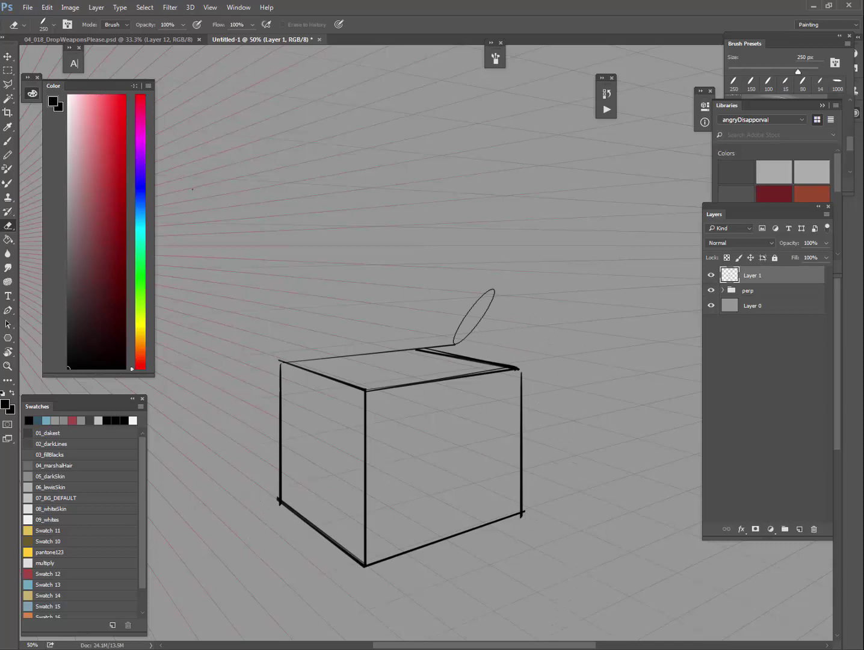
{"action": "left_click_drag", "start_coordinate": [459, 320], "coordinate": [442, 319]}
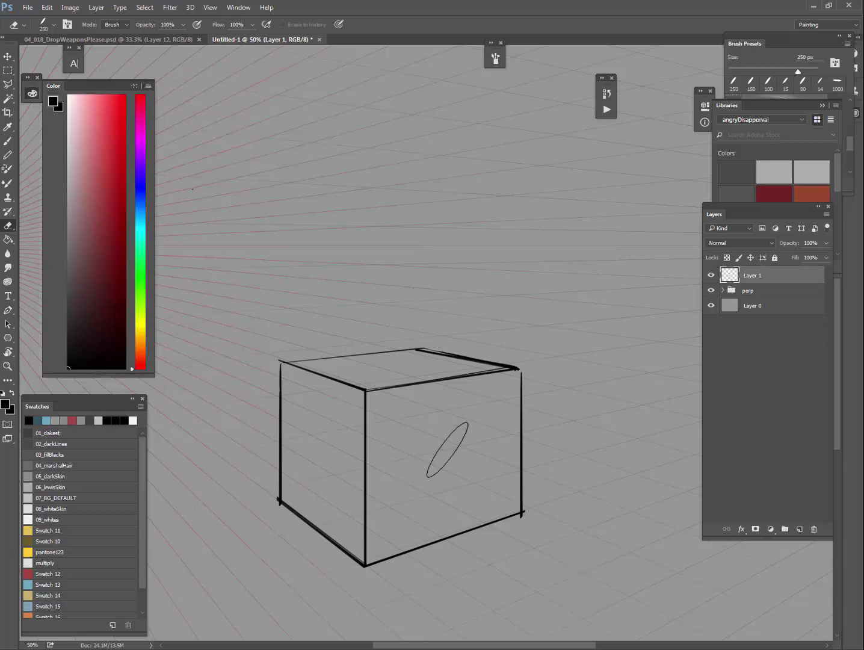
{"action": "left_click_drag", "start_coordinate": [443, 480], "coordinate": [452, 432]}
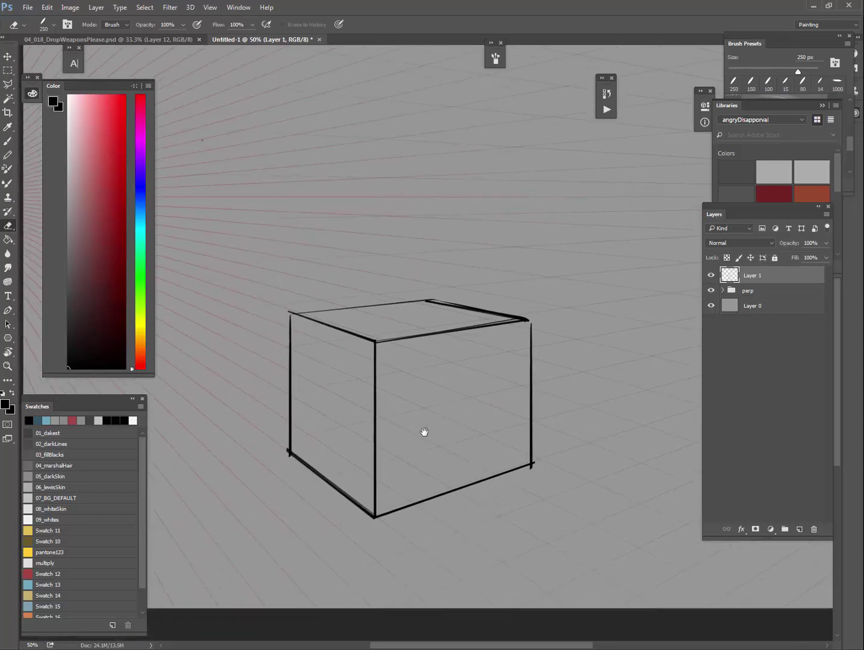
{"action": "key", "text": "b"}
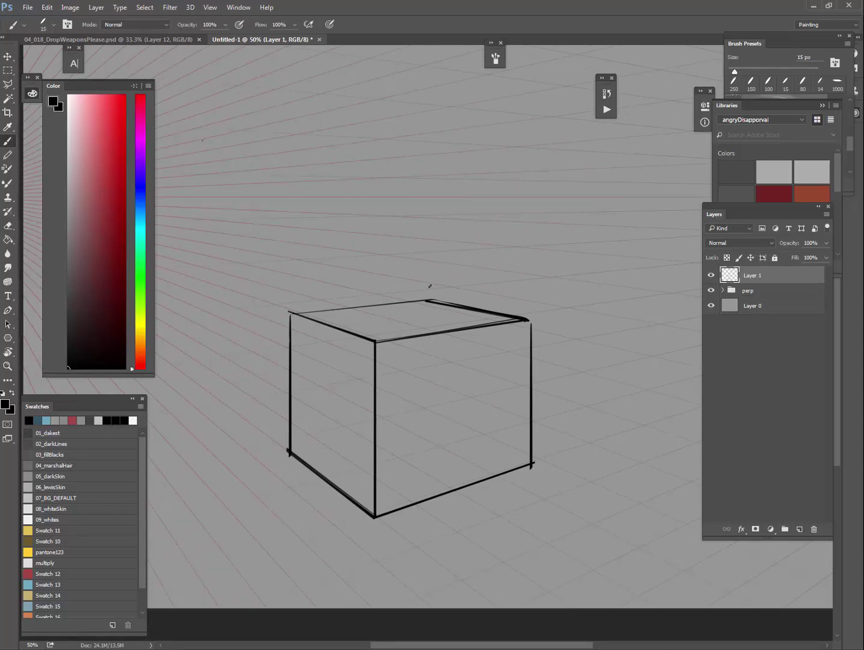
{"action": "left_click_drag", "start_coordinate": [307, 374], "coordinate": [509, 298]}
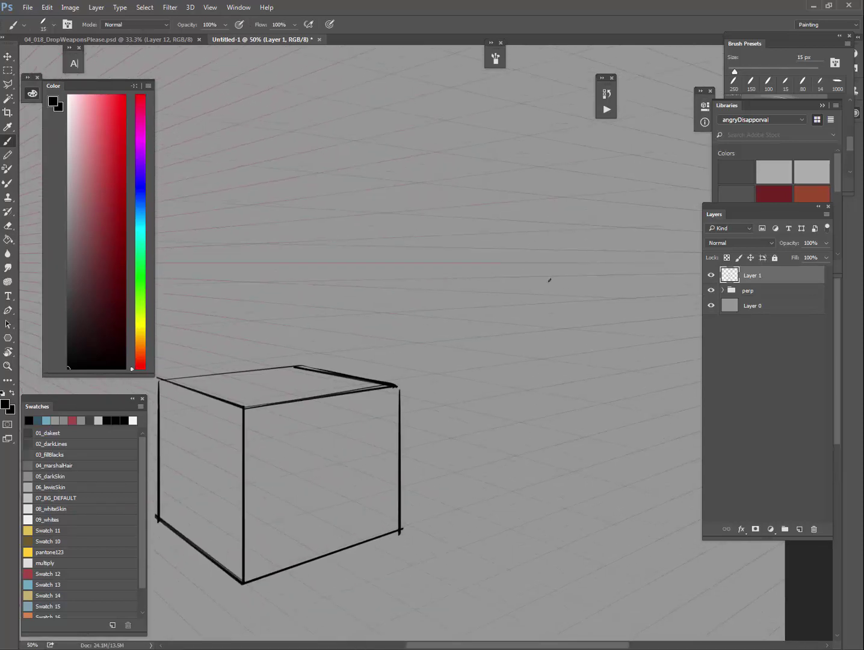
{"action": "left_click", "coordinate": [566, 251], "text": "shift"}
{"action": "key", "text": "ctrl+z"}
{"action": "left_click_drag", "start_coordinate": [566, 266], "coordinate": [566, 193]}
{"action": "left_click_drag", "start_coordinate": [562, 268], "coordinate": [563, 267]}
{"action": "mouse_move", "coordinate": [565, 193]}
{"action": "left_mouse_down"}
{"action": "mouse_move", "coordinate": [476, 263]}
{"action": "mouse_move", "coordinate": [532, 212]}
{"action": "mouse_move", "coordinate": [451, 249]}
{"action": "mouse_move", "coordinate": [503, 276]}
{"action": "left_mouse_up"}
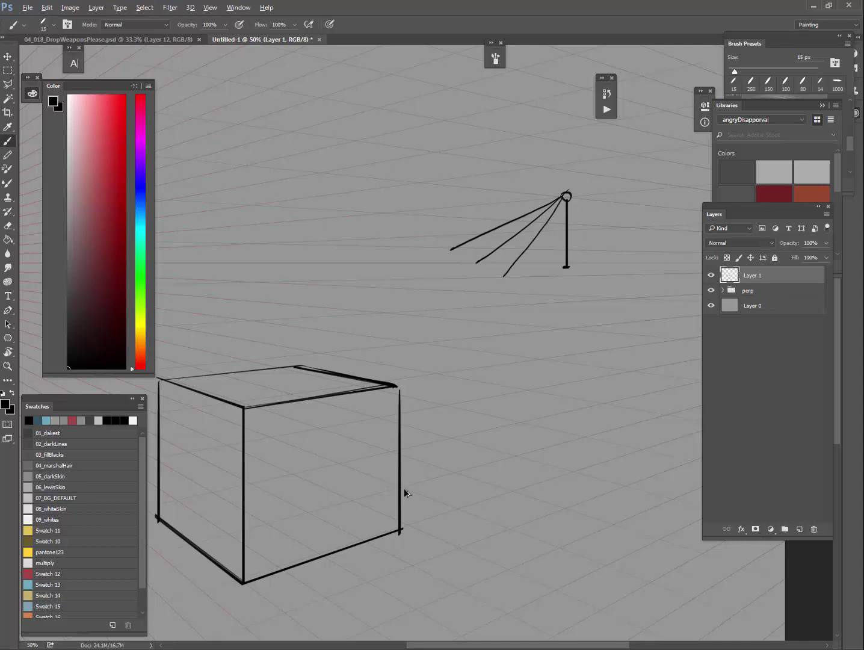
{"action": "key", "text": "ctrl+alt+z"}
{"action": "key", "text": "ctrl+alt+z"}
{"action": "key", "text": "ctrl+alt+z"}
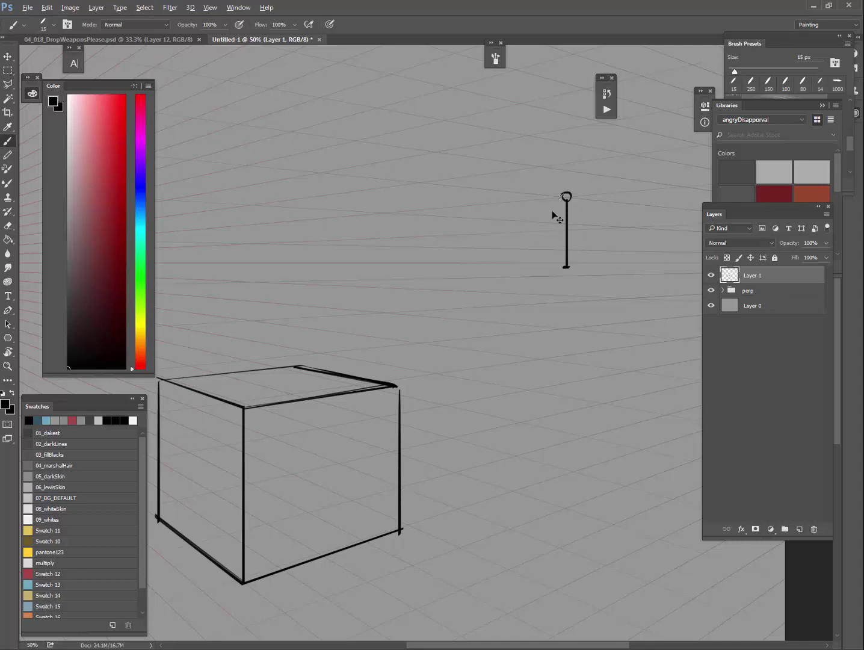
{"action": "mouse_move", "coordinate": [566, 195]}
{"action": "left_mouse_down"}
{"action": "mouse_move", "coordinate": [475, 281]}
{"action": "mouse_move", "coordinate": [468, 266]}
{"action": "mouse_move", "coordinate": [441, 255]}
{"action": "left_mouse_up"}
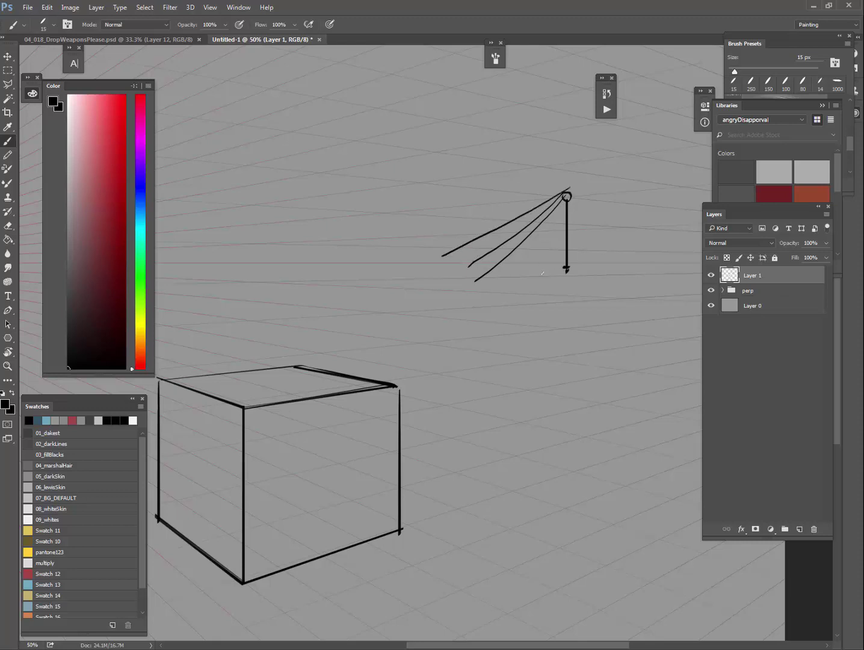
{"action": "mouse_move", "coordinate": [566, 268]}
{"action": "left_mouse_down"}
{"action": "mouse_move", "coordinate": [567, 281]}
{"action": "mouse_move", "coordinate": [390, 281]}
{"action": "mouse_move", "coordinate": [393, 267]}
{"action": "left_mouse_up"}
{"action": "left_click_drag", "start_coordinate": [566, 274], "coordinate": [374, 250]}
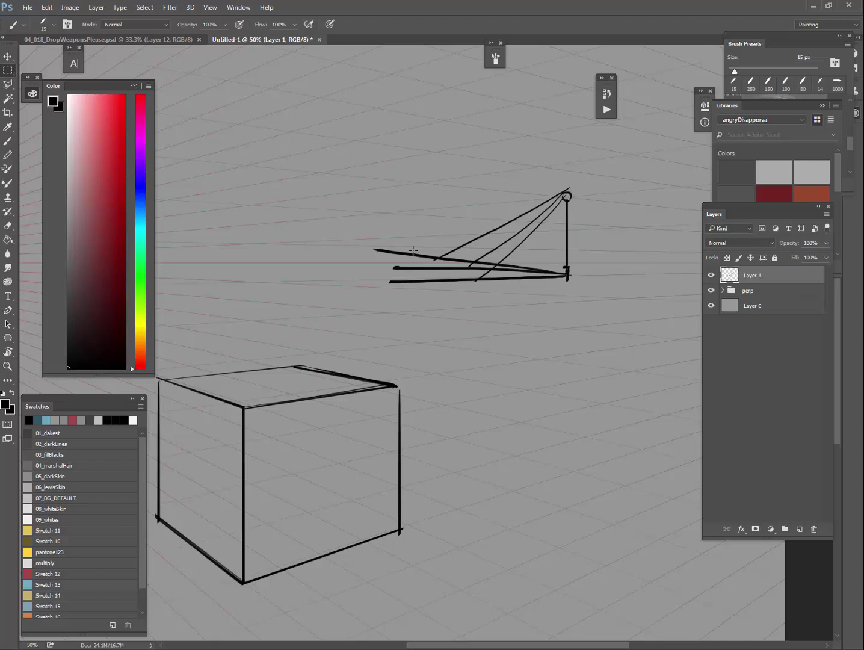
{"action": "key", "text": "m"}
{"action": "mouse_move", "coordinate": [355, 170]}
{"action": "left_mouse_down"}
{"action": "mouse_move", "coordinate": [498, 291]}
{"action": "mouse_move", "coordinate": [594, 338]}
{"action": "left_mouse_up"}
{"action": "key", "text": "Delete"}
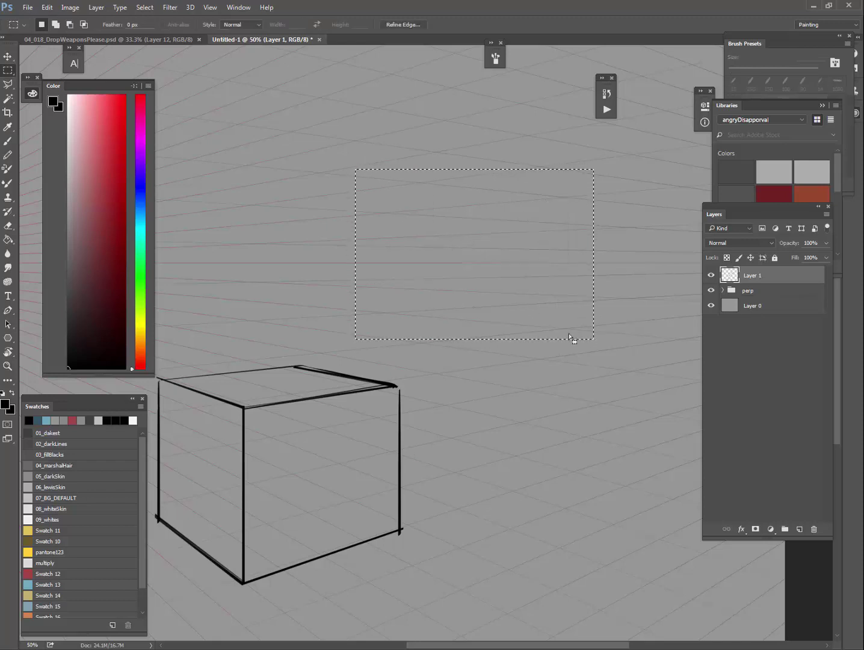
- Sketch a small cone-shaped spotlight upper-right of the cube, undoing a trial light ray
{"action": "key", "text": "ctrl+d"}
{"action": "left_click_drag", "start_coordinate": [374, 530], "coordinate": [493, 434]}
{"action": "key", "text": "b"}
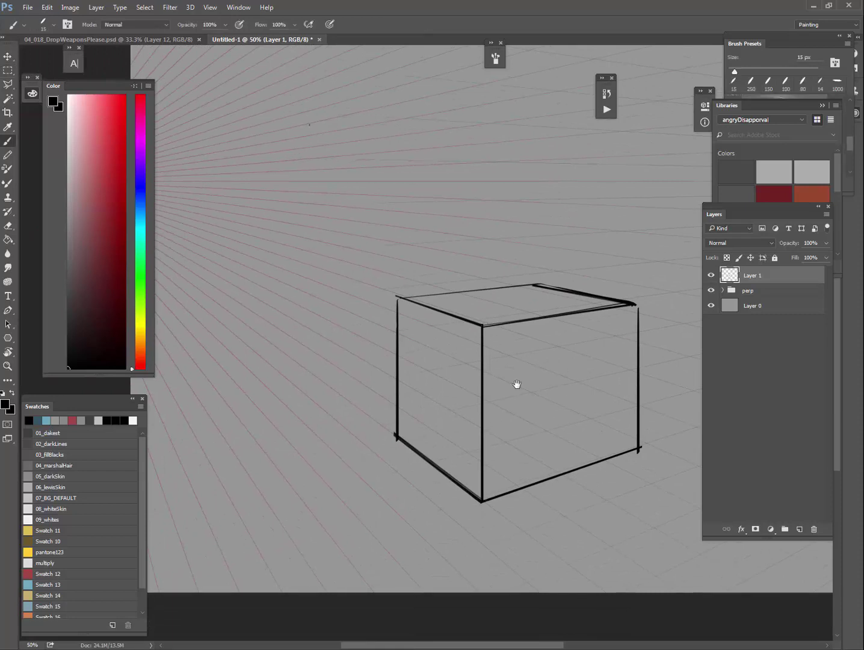
{"action": "mouse_move", "coordinate": [584, 257]}
{"action": "left_mouse_down"}
{"action": "mouse_move", "coordinate": [612, 224]}
{"action": "mouse_move", "coordinate": [585, 256]}
{"action": "left_mouse_up"}
{"action": "left_click_drag", "start_coordinate": [607, 211], "coordinate": [579, 252]}
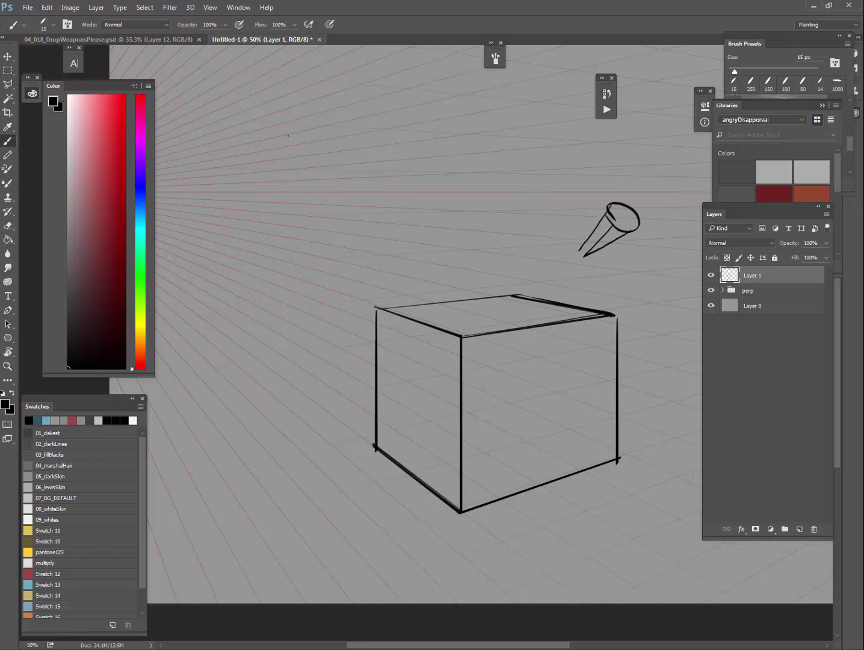
{"action": "left_click_drag", "start_coordinate": [389, 295], "coordinate": [246, 443]}
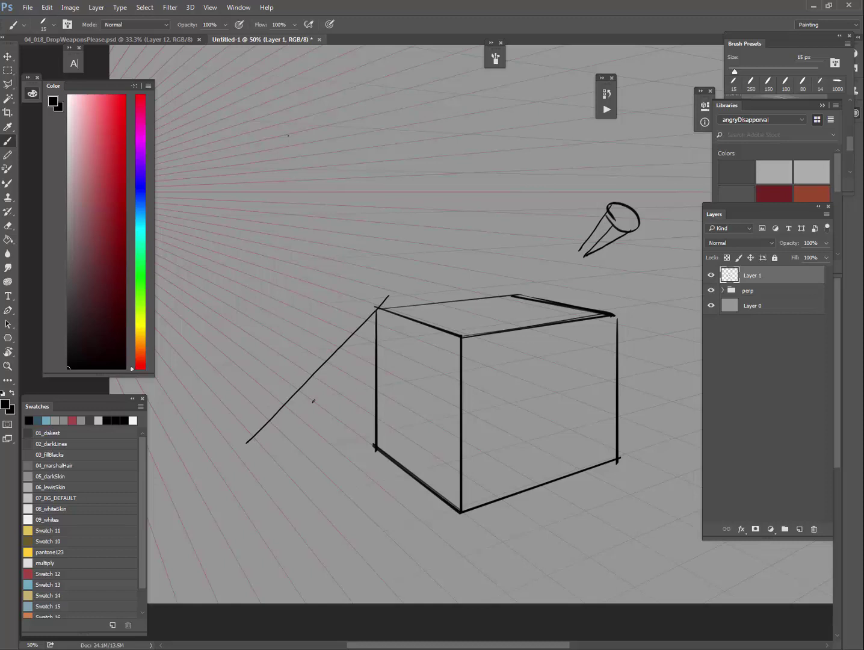
{"action": "key", "text": "ctrl+z"}
- Add a new layer and set the brush colour to bright yellow
{"action": "left_click", "coordinate": [799, 529]}
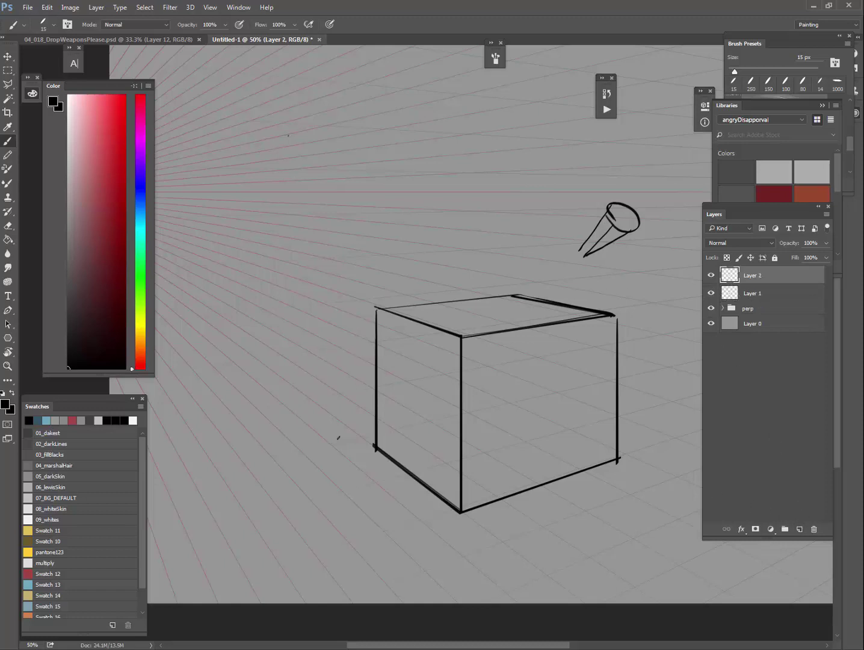
{"action": "left_click", "coordinate": [140, 335]}
{"action": "left_click_drag", "start_coordinate": [105, 187], "coordinate": [124, 95]}
- Try straight yellow guide lines near the cube's corner, then undo them
{"action": "left_click_drag", "start_coordinate": [380, 305], "coordinate": [435, 286]}
{"action": "key", "text": "ctrl+z"}
{"action": "left_click", "coordinate": [476, 229]}
{"action": "left_click", "coordinate": [239, 438], "text": "shift"}
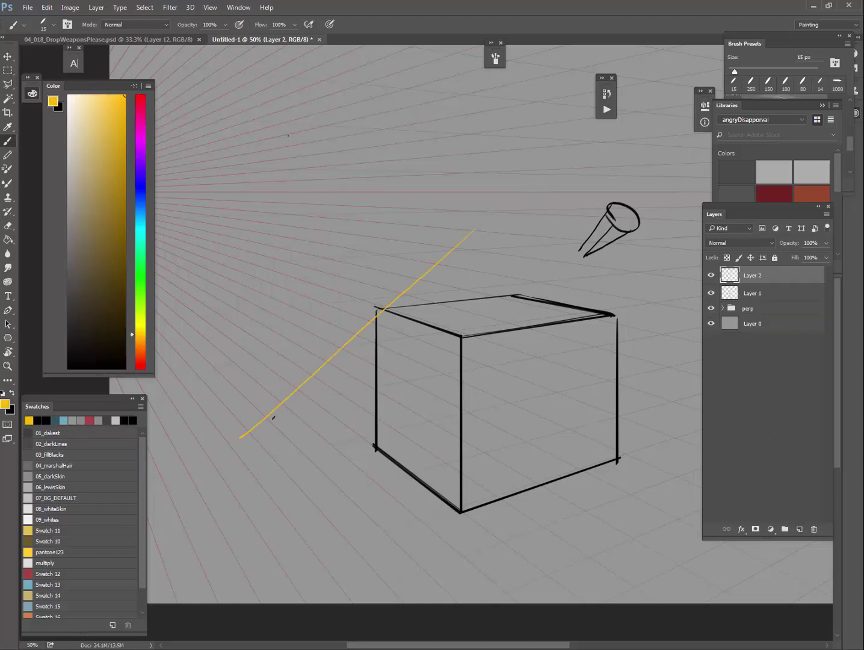
{"action": "left_click", "coordinate": [509, 302]}
{"action": "left_click", "coordinate": [255, 525], "text": "shift"}
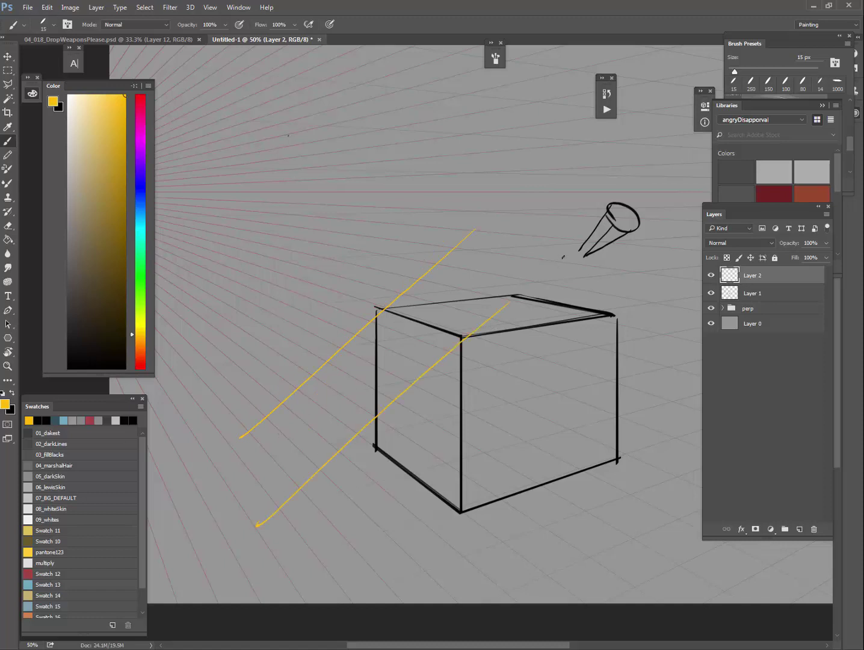
{"action": "key", "text": "ctrl+z"}
{"action": "key", "text": "ctrl+z"}
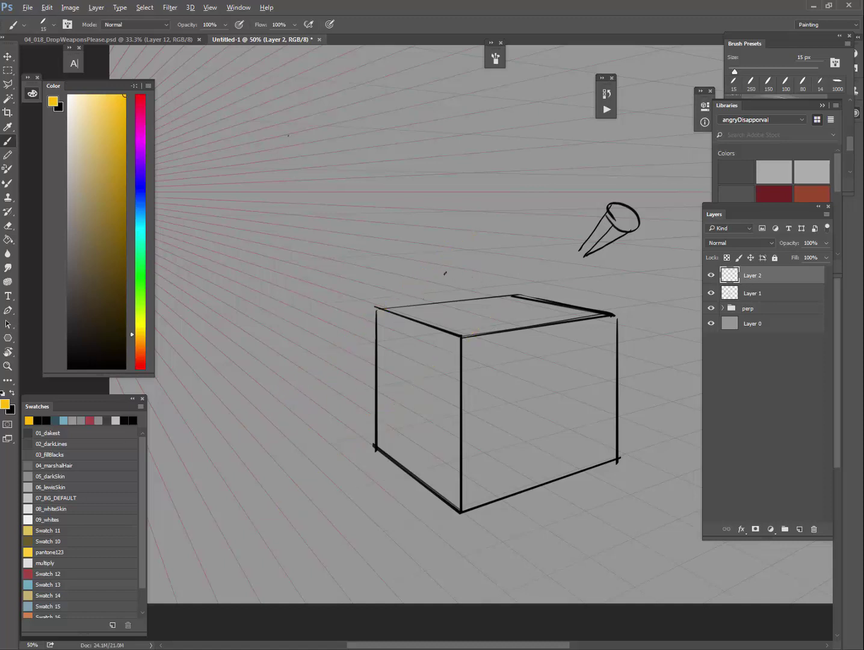
- Draw and undo further yellow guide attempts from the lamp past the cube
{"action": "left_click", "coordinate": [489, 236]}
{"action": "left_click", "coordinate": [273, 397], "text": "shift"}
{"action": "left_click", "coordinate": [568, 257]}
{"action": "left_click", "coordinate": [334, 426], "text": "shift"}
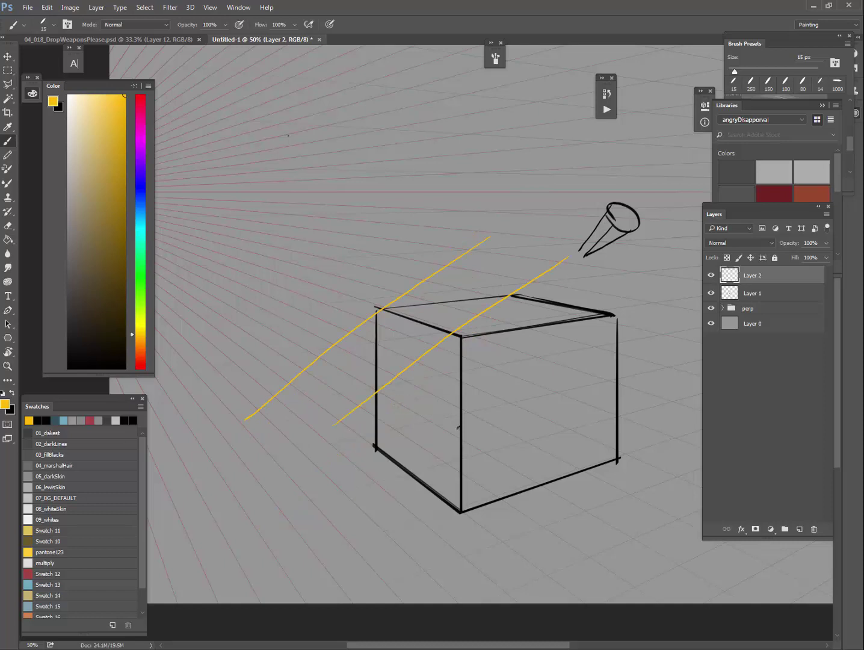
{"action": "key", "text": "ctrl+z"}
{"action": "left_click", "coordinate": [587, 244]}
{"action": "left_click", "coordinate": [430, 364], "text": "shift"}
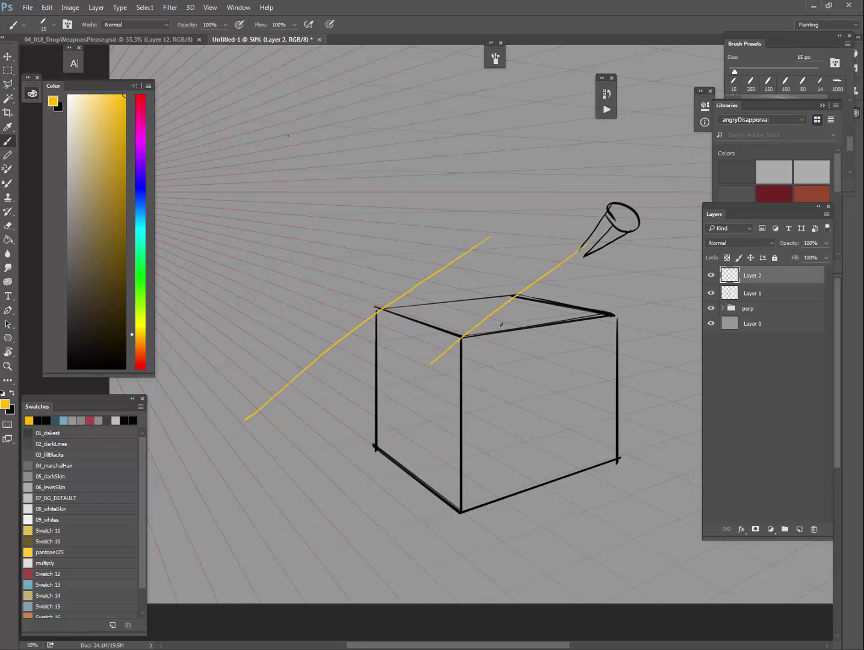
{"action": "key", "text": "ctrl+z"}
{"action": "key", "text": "ctrl+z"}
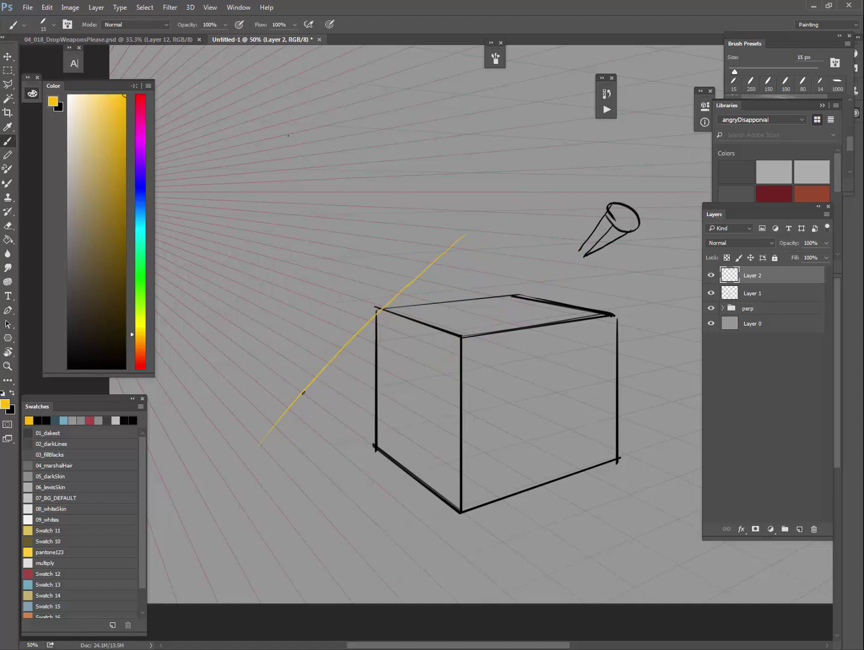
- Draw the final two parallel yellow rays from the lamp through the cube's top corners
{"action": "left_click", "coordinate": [461, 231], "text": "shift"}
{"action": "left_click", "coordinate": [577, 223]}
{"action": "left_click", "coordinate": [328, 499], "text": "shift"}
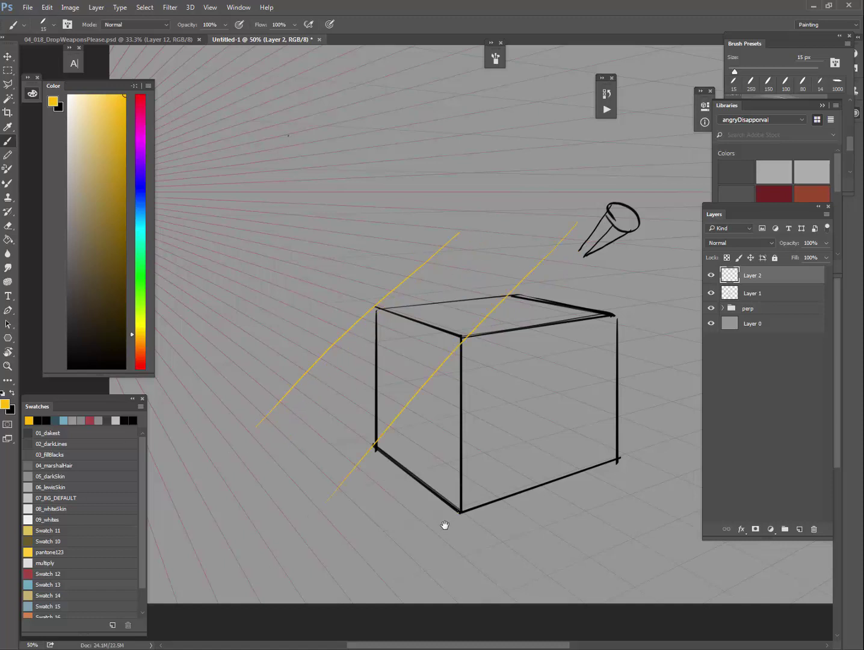
{"action": "left_click_drag", "start_coordinate": [446, 523], "coordinate": [426, 505]}
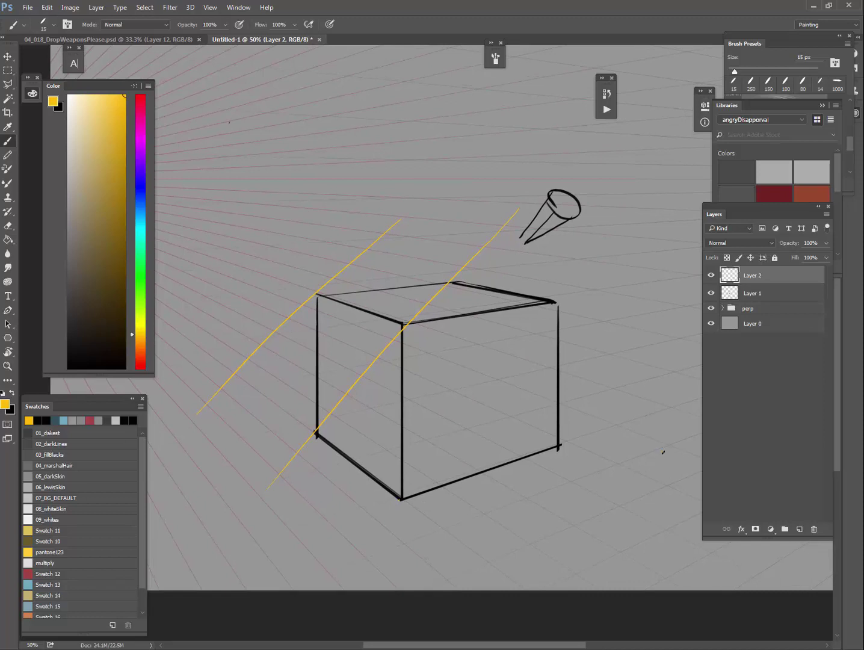
- Set the paint colour to a dull green
{"action": "left_click", "coordinate": [140, 193]}
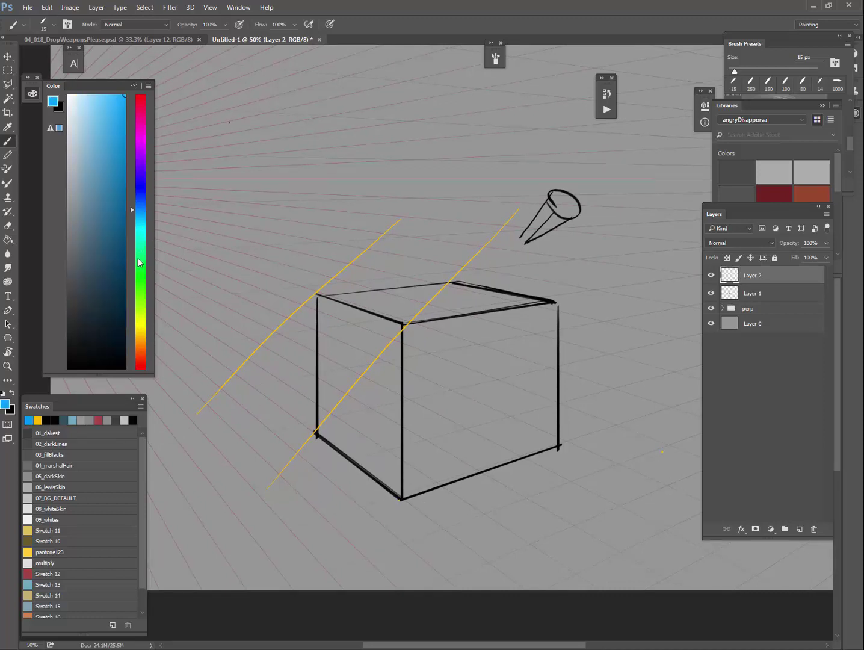
{"action": "left_click", "coordinate": [140, 283]}
{"action": "left_click", "coordinate": [111, 172]}
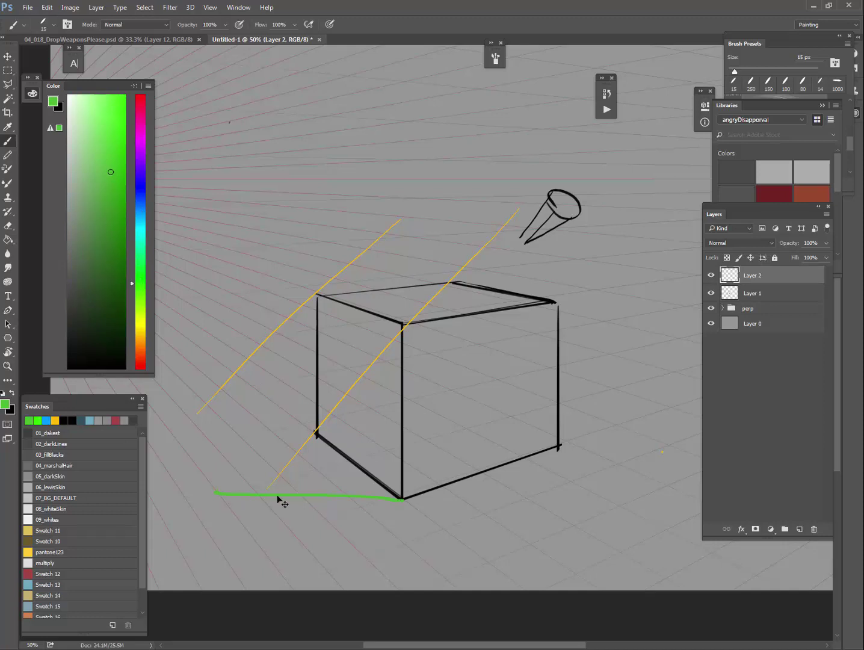
- Draw trial green ground lines from the cube's base, undoing misplaced ones
{"action": "key", "text": "ctrl+z"}
{"action": "key", "text": "ctrl+z"}
{"action": "left_click", "coordinate": [197, 479], "text": "shift"}
{"action": "left_click", "coordinate": [199, 412]}
{"action": "left_click", "coordinate": [704, 550], "text": "shift"}
{"action": "key", "text": "ctrl+z"}
{"action": "left_click", "coordinate": [753, 549], "text": "shift"}
- Draw a green ground line from the cube's lower-left corner across the grid
{"action": "key", "text": "ctrl+z"}
{"action": "left_click", "coordinate": [223, 332]}
{"action": "left_click", "coordinate": [514, 417], "text": "shift"}
{"action": "key", "text": "ctrl+z"}
{"action": "key", "text": "ctrl+z"}
{"action": "left_click_drag", "start_coordinate": [312, 432], "coordinate": [668, 497]}
{"action": "left_click_drag", "start_coordinate": [551, 529], "coordinate": [659, 545]}
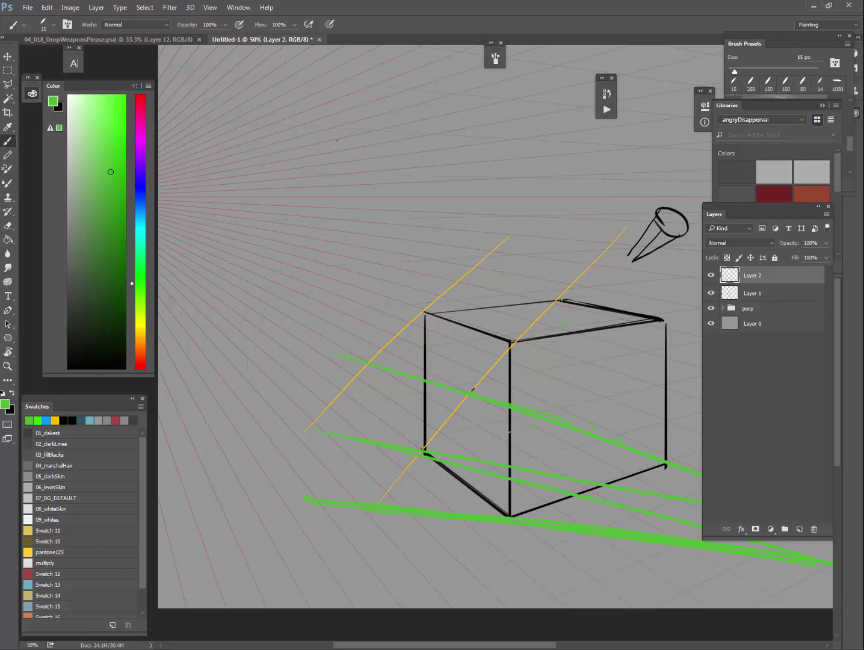
{"action": "left_click", "coordinate": [110, 332]}
- Switch to black and outline the cast shadow stretching left from the cube's base
{"action": "left_click_drag", "start_coordinate": [110, 332], "coordinate": [68, 367]}
{"action": "key", "text": "alt+bracketleft"}
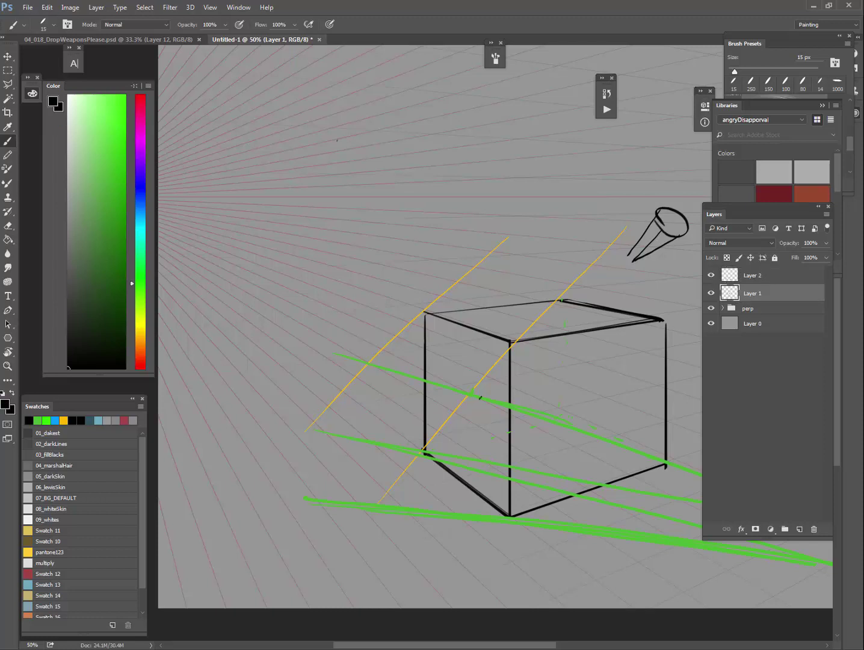
{"action": "mouse_move", "coordinate": [315, 425]}
{"action": "left_mouse_down"}
{"action": "mouse_move", "coordinate": [416, 405]}
{"action": "mouse_move", "coordinate": [304, 429]}
{"action": "mouse_move", "coordinate": [368, 504]}
{"action": "mouse_move", "coordinate": [509, 515]}
{"action": "left_mouse_up"}
{"action": "left_click_drag", "start_coordinate": [544, 470], "coordinate": [445, 446]}
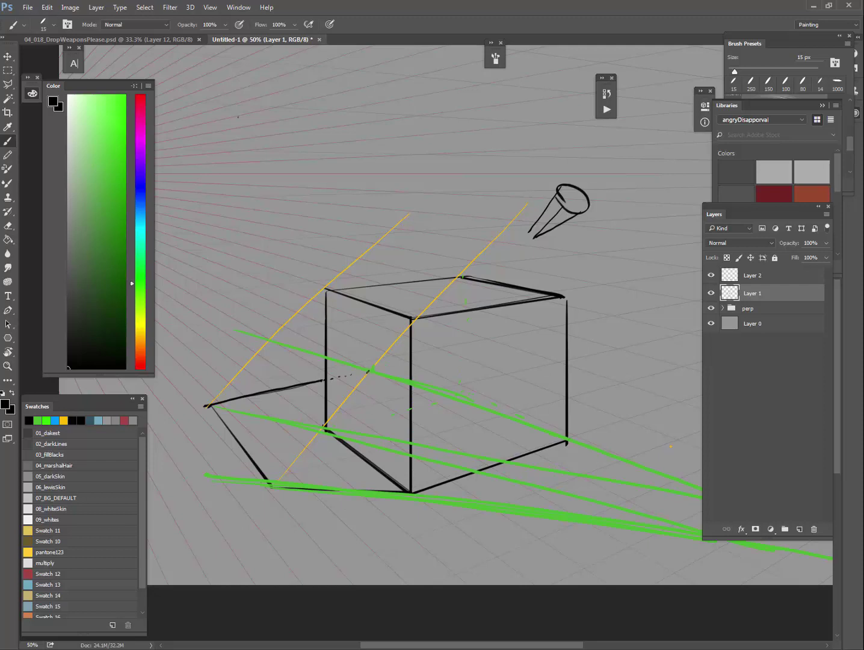
{"action": "mouse_move", "coordinate": [456, 395]}
{"action": "left_mouse_down"}
{"action": "mouse_move", "coordinate": [367, 372]}
{"action": "mouse_move", "coordinate": [232, 397]}
{"action": "left_mouse_up"}
- Hide the yellow and green guides, erase stray marks, and zoom out to the whole canvas
{"action": "key", "text": "ctrl+alt+z"}
{"action": "key", "text": "ctrl+alt+z"}
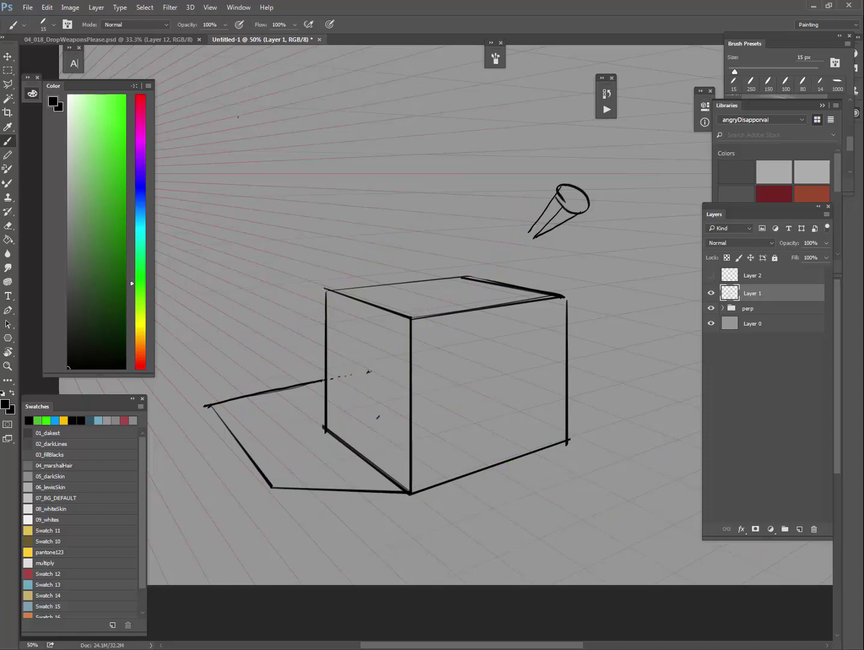
{"action": "key", "text": "e"}
{"action": "mouse_move", "coordinate": [330, 376]}
{"action": "left_mouse_down"}
{"action": "mouse_move", "coordinate": [352, 364]}
{"action": "mouse_move", "coordinate": [366, 381]}
{"action": "mouse_move", "coordinate": [325, 397]}
{"action": "left_mouse_up"}
{"action": "key", "text": "b"}
{"action": "key", "text": "z"}
{"action": "left_click", "coordinate": [485, 534], "text": "alt"}
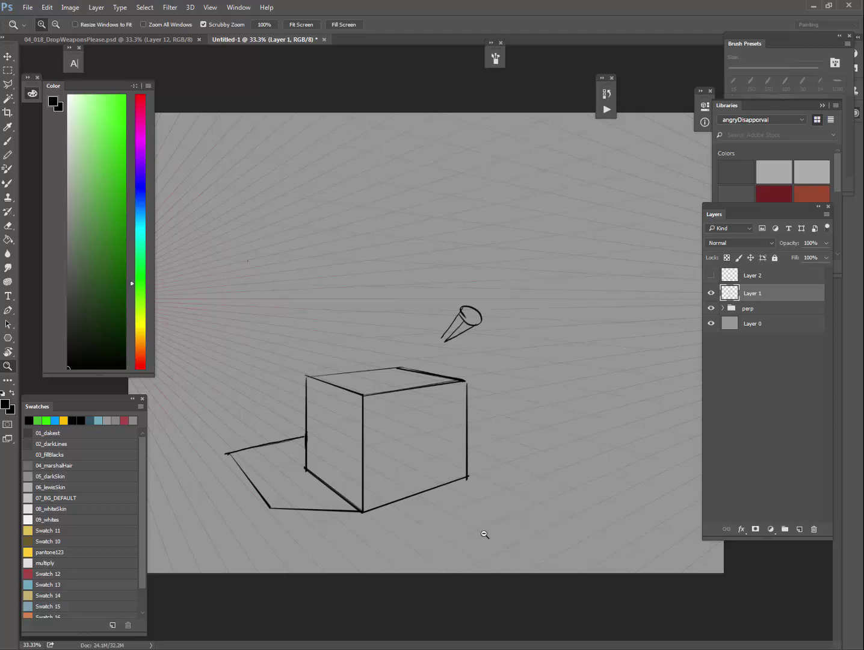
- Add a new layer and Polygonal Lasso the cube's left face
{"action": "left_click", "coordinate": [799, 529]}
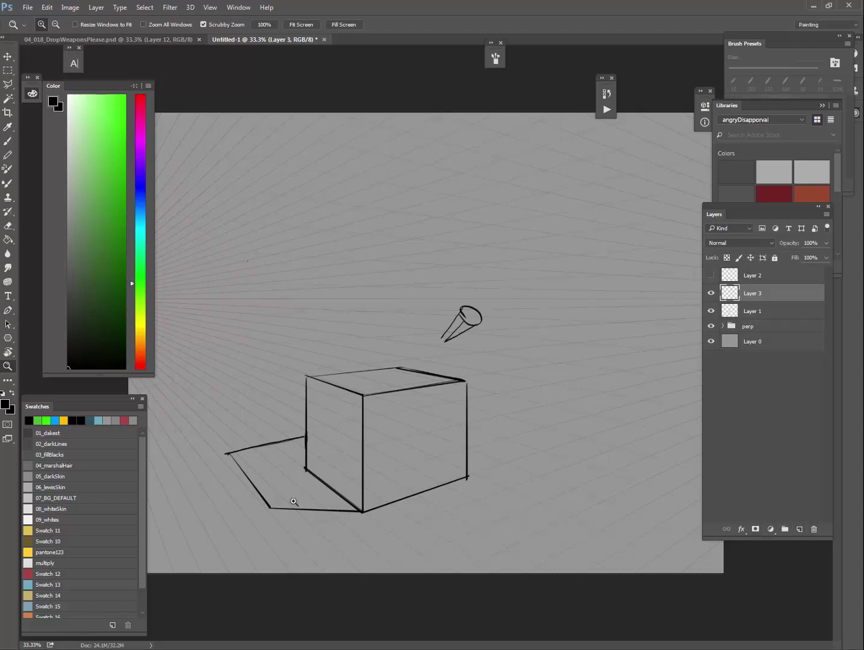
{"action": "key", "text": "b"}
{"action": "left_click", "coordinate": [8, 85]}
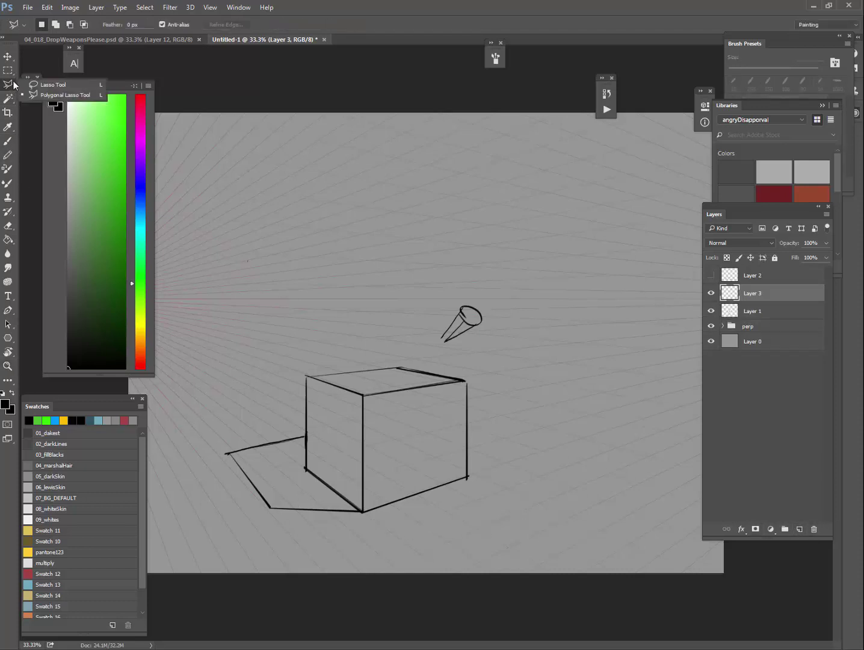
{"action": "left_click", "coordinate": [306, 468]}
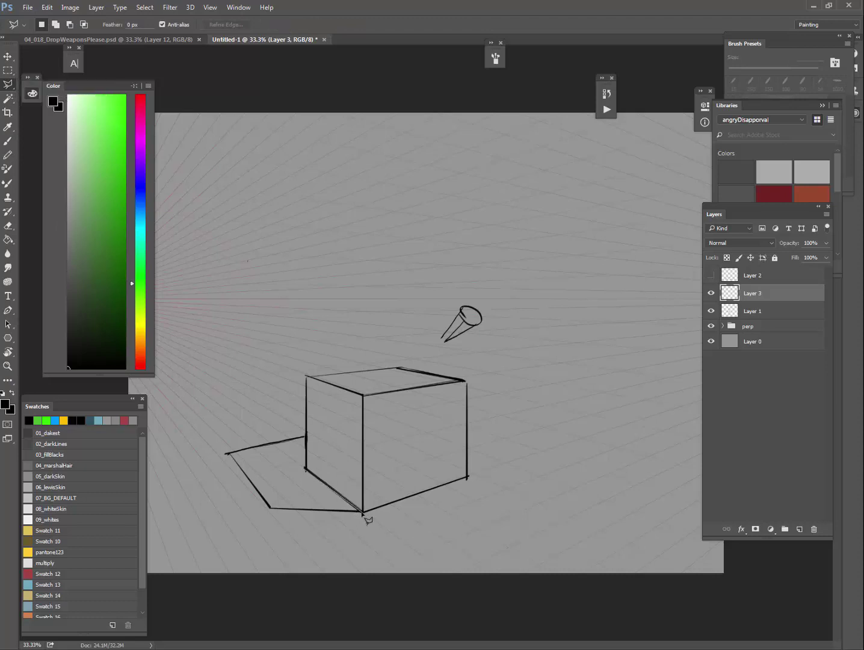
{"action": "left_click", "coordinate": [362, 512]}
{"action": "left_click", "coordinate": [363, 396]}
{"action": "left_click", "coordinate": [306, 376]}
{"action": "left_click", "coordinate": [306, 469]}
- Paint the left face dark grey on a new layer with an enlarged brush, then deselect
{"action": "left_click", "coordinate": [799, 528]}
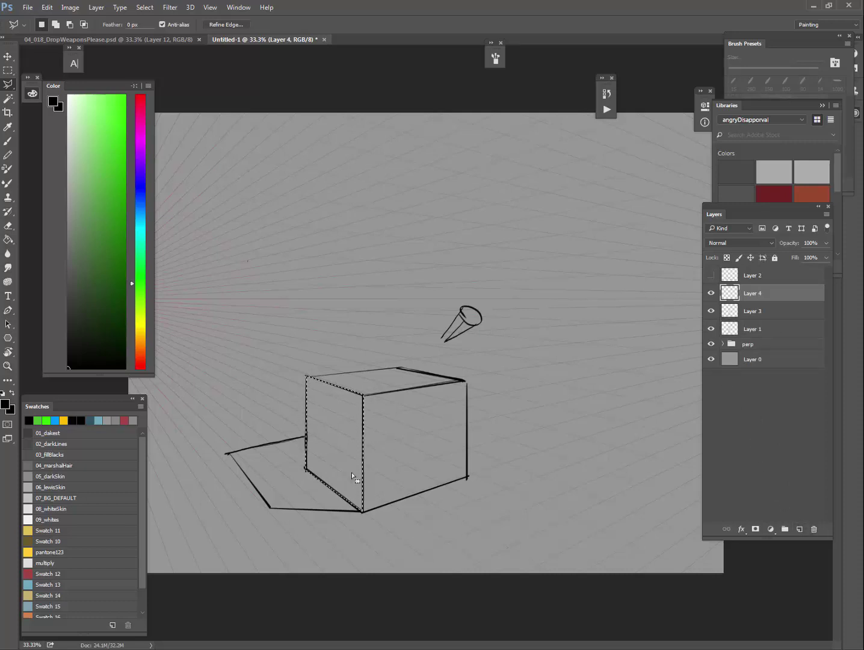
{"action": "key", "text": "b"}
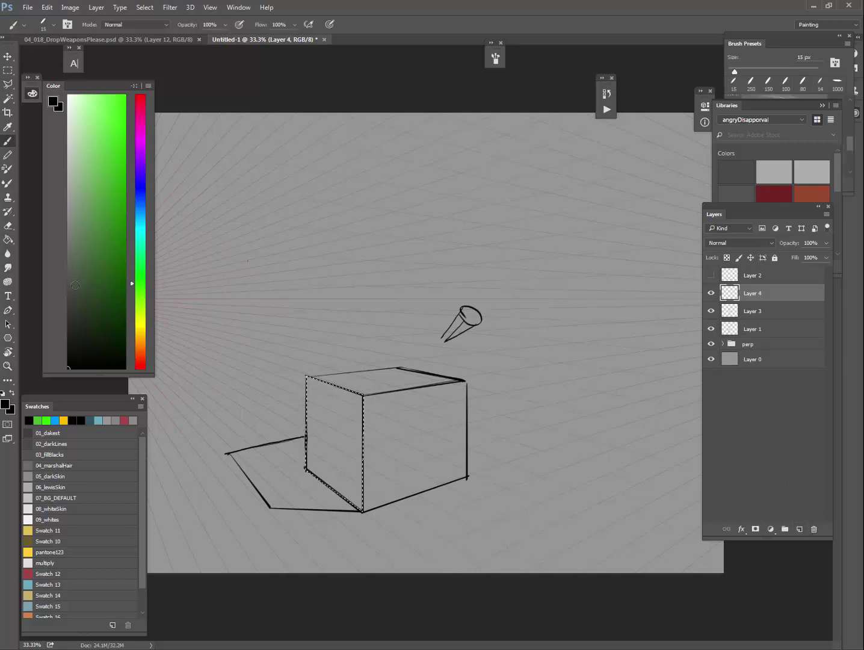
{"action": "left_click", "coordinate": [65, 286]}
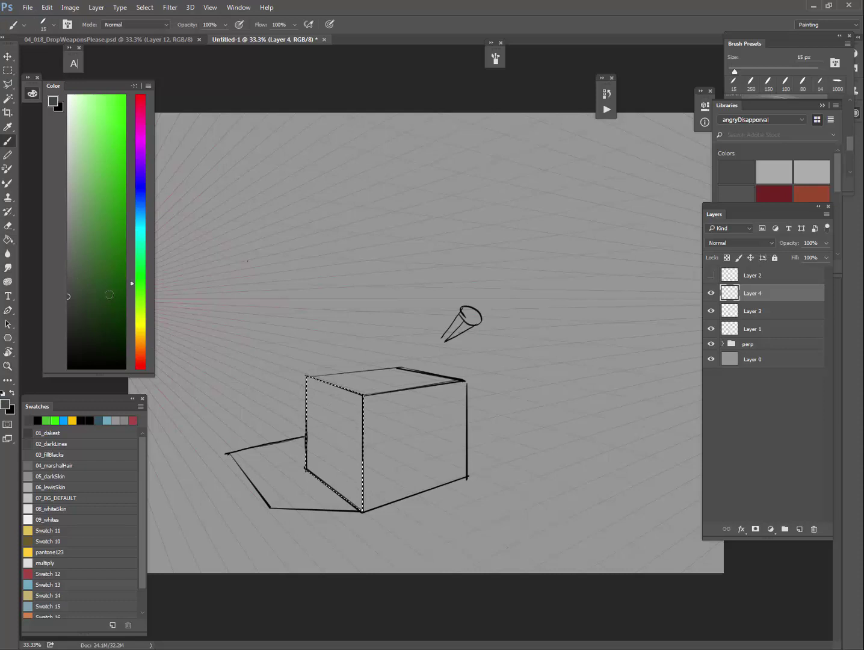
{"action": "key", "text": "bracketright"}
{"action": "key", "text": "bracketright"}
{"action": "key", "text": "bracketright"}
{"action": "key", "text": "bracketright"}
{"action": "key", "text": "bracketright"}
{"action": "key", "text": "bracketright"}
{"action": "key", "text": "bracketright"}
{"action": "key", "text": "bracketright"}
{"action": "key", "text": "bracketright"}
{"action": "key", "text": "bracketright"}
{"action": "key", "text": "bracketright"}
{"action": "key", "text": "bracketright"}
{"action": "key", "text": "bracketright"}
{"action": "key", "text": "bracketright"}
{"action": "key", "text": "bracketright"}
{"action": "key", "text": "bracketright"}
{"action": "key", "text": "bracketright"}
{"action": "key", "text": "bracketright"}
{"action": "key", "text": "bracketright"}
{"action": "key", "text": "bracketright"}
{"action": "key", "text": "bracketright"}
{"action": "key", "text": "bracketright"}
{"action": "key", "text": "bracketright"}
{"action": "key", "text": "bracketright"}
{"action": "key", "text": "bracketright"}
{"action": "key", "text": "bracketright"}
{"action": "key", "text": "bracketright"}
{"action": "key", "text": "bracketright"}
{"action": "key", "text": "bracketright"}
{"action": "key", "text": "bracketright"}
{"action": "mouse_move", "coordinate": [309, 424]}
{"action": "left_mouse_down"}
{"action": "mouse_move", "coordinate": [270, 376]}
{"action": "mouse_move", "coordinate": [337, 521]}
{"action": "left_mouse_up"}
{"action": "key", "text": "ctrl+d"}
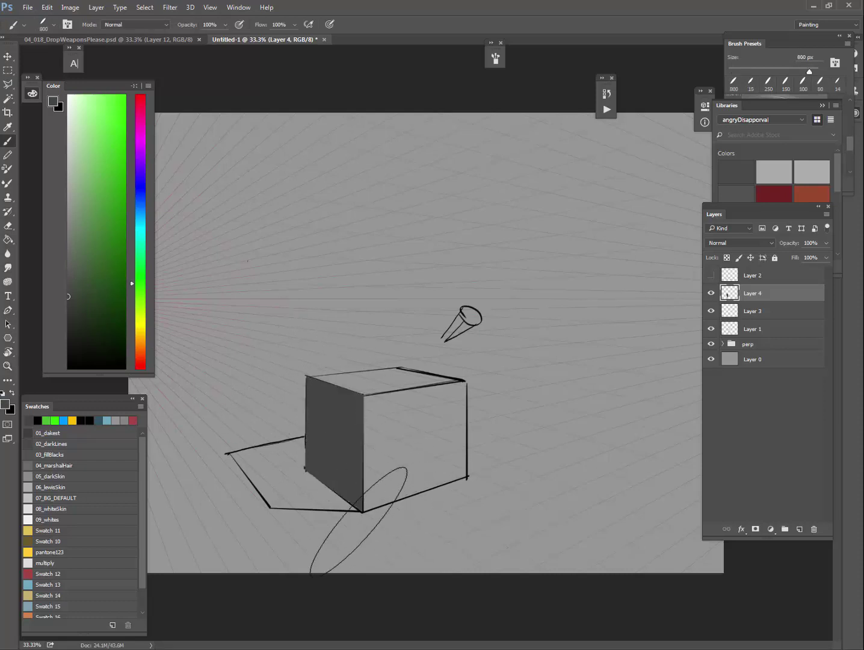
- Start a Polygonal Lasso outline of the cube's front-right face
{"action": "key", "text": "l"}
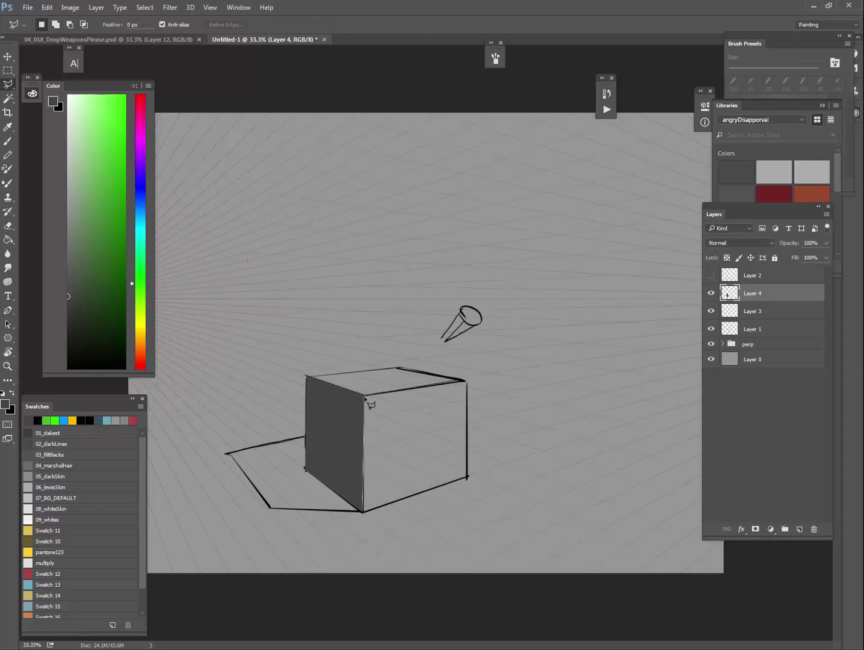
{"action": "left_click", "coordinate": [367, 395]}
{"action": "left_click", "coordinate": [468, 381]}
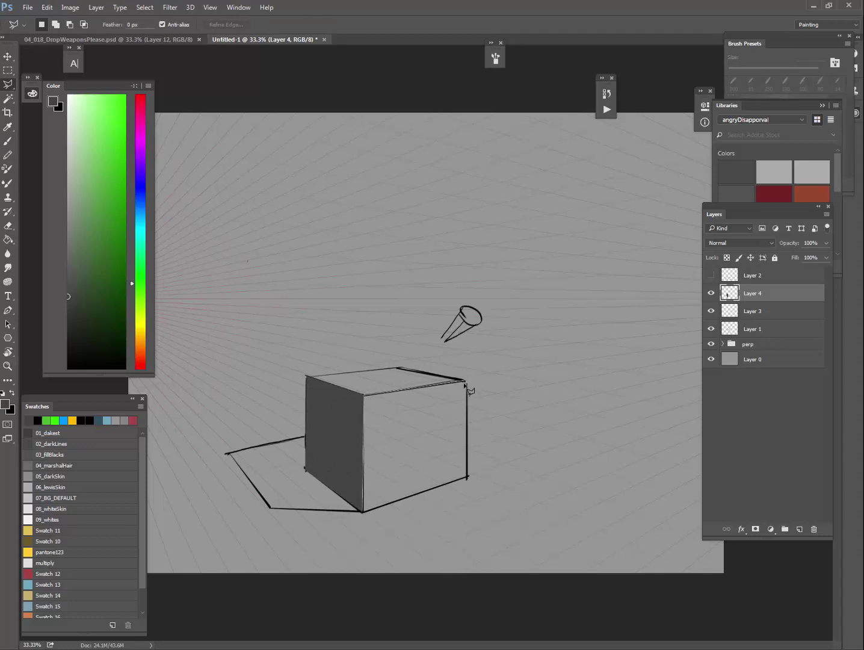
{"action": "left_click", "coordinate": [468, 479]}
- Fill the selected right face with mid grey on a new layer, then deselect
{"action": "double_click", "coordinate": [363, 515]}
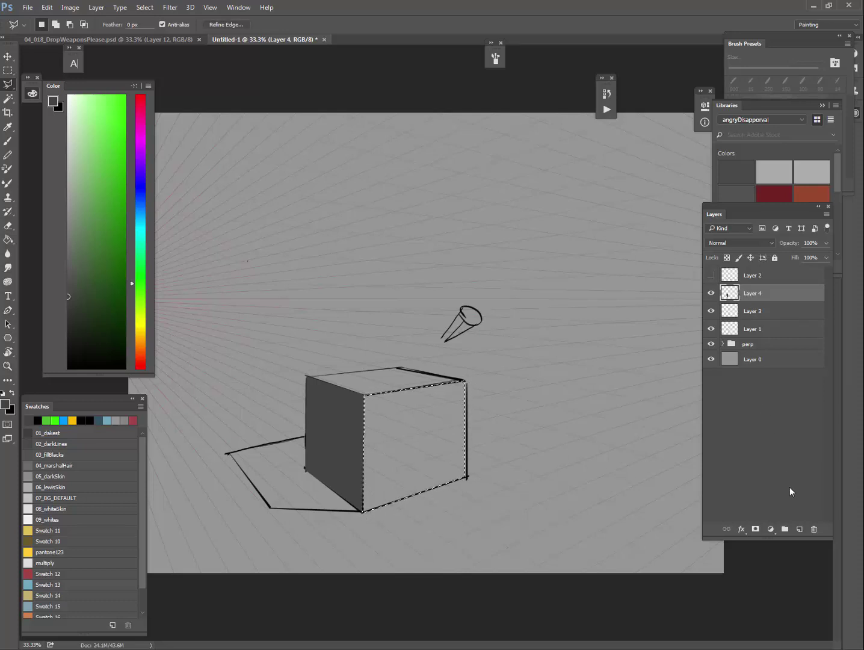
{"action": "left_click", "coordinate": [799, 529]}
{"action": "key", "text": "b"}
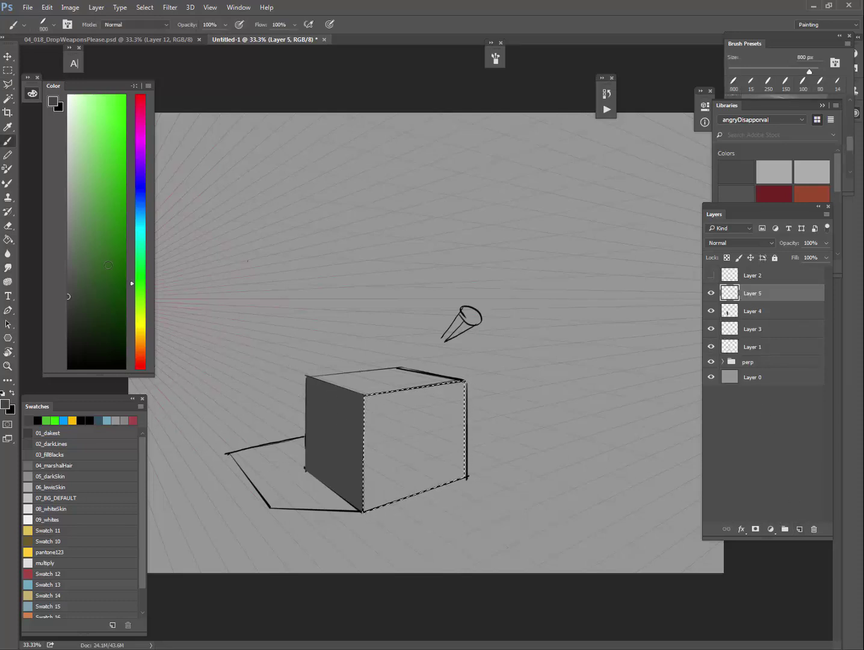
{"action": "left_click", "coordinate": [71, 246]}
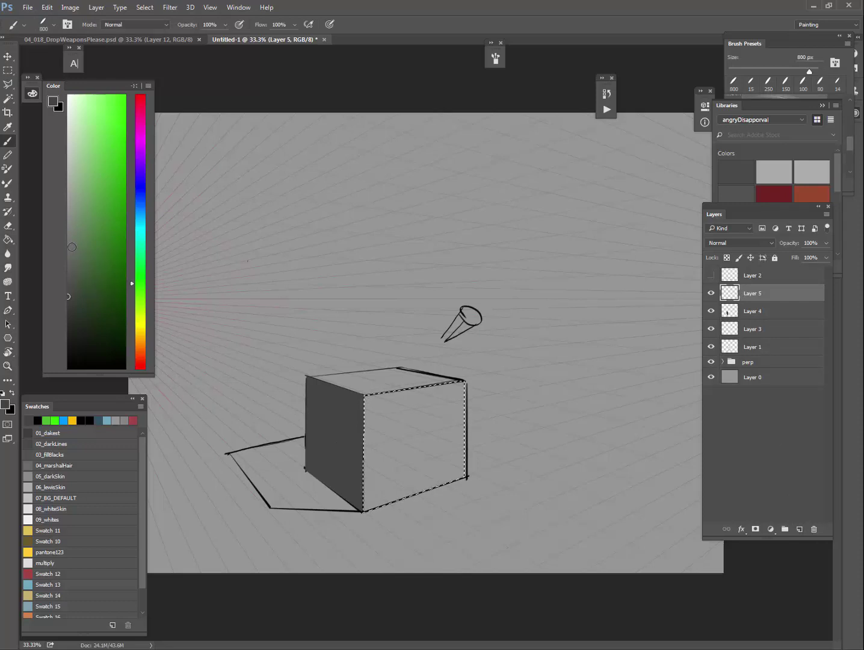
{"action": "left_click", "coordinate": [66, 247]}
{"action": "mouse_move", "coordinate": [347, 439]}
{"action": "left_mouse_down"}
{"action": "mouse_move", "coordinate": [371, 472]}
{"action": "mouse_move", "coordinate": [486, 450]}
{"action": "left_mouse_up"}
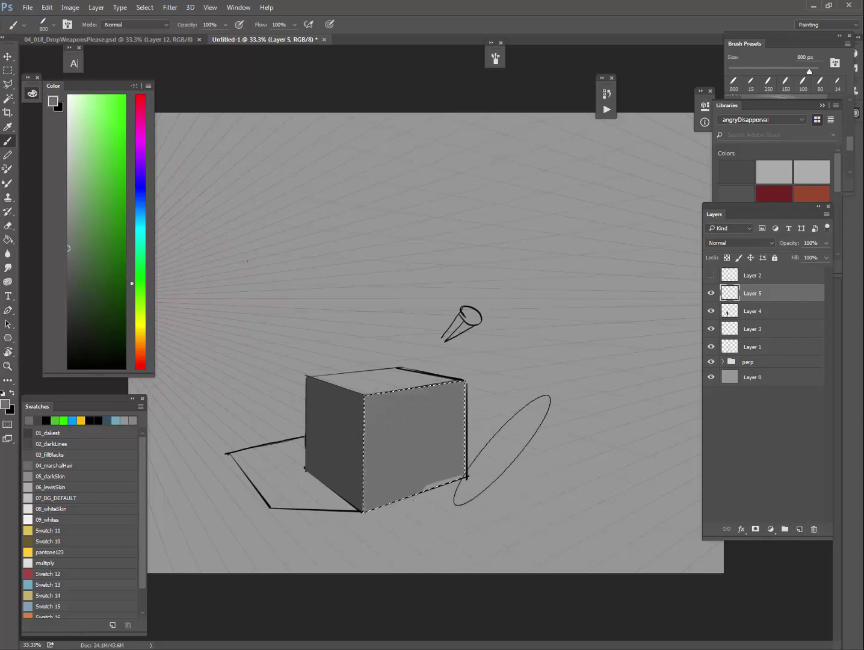
{"action": "key", "text": "ctrl+d"}
- Lasso the top face and paint it light grey on another new layer
{"action": "key", "text": "l"}
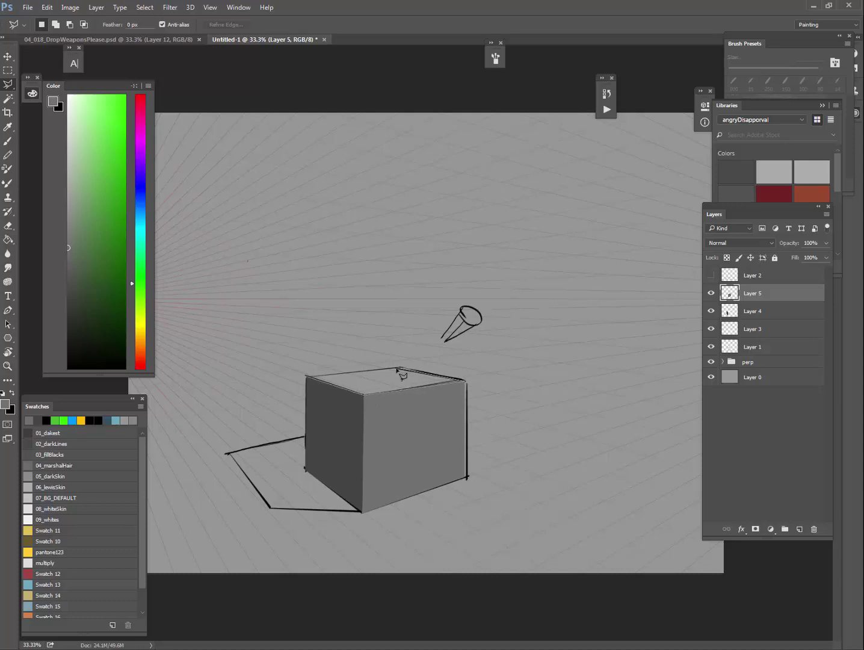
{"action": "left_click", "coordinate": [308, 377]}
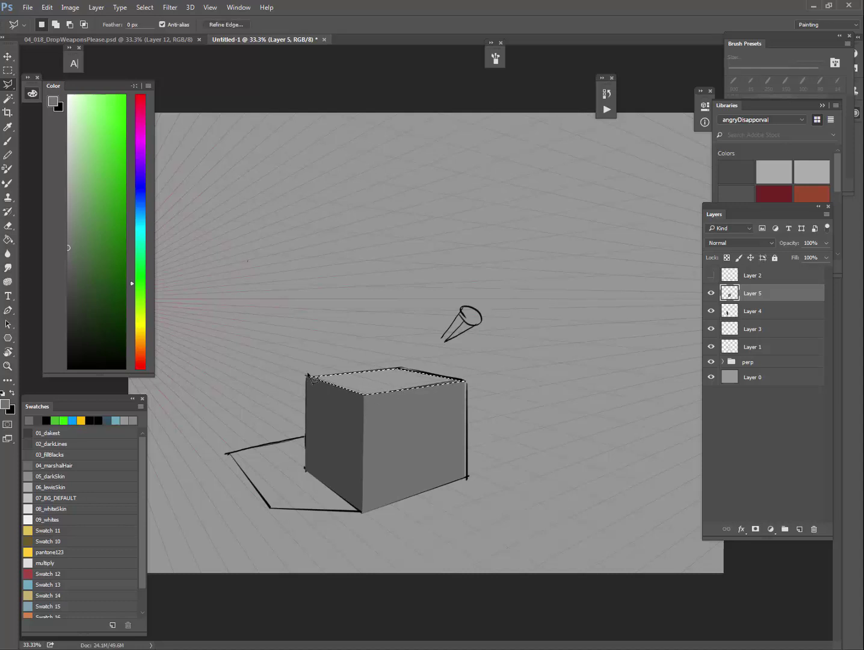
{"action": "key", "text": "b"}
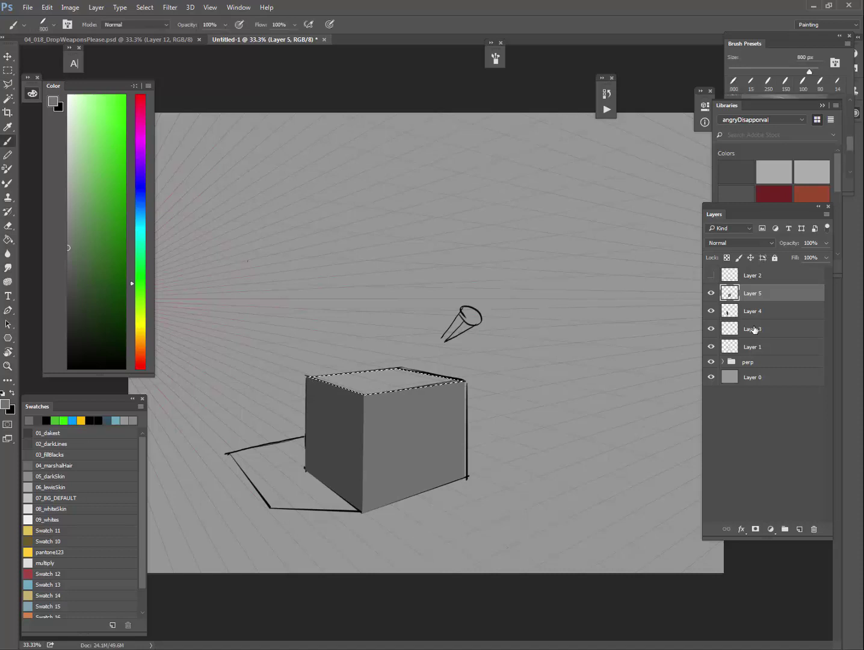
{"action": "left_click", "coordinate": [799, 529]}
{"action": "left_click", "coordinate": [341, 419], "text": "alt"}
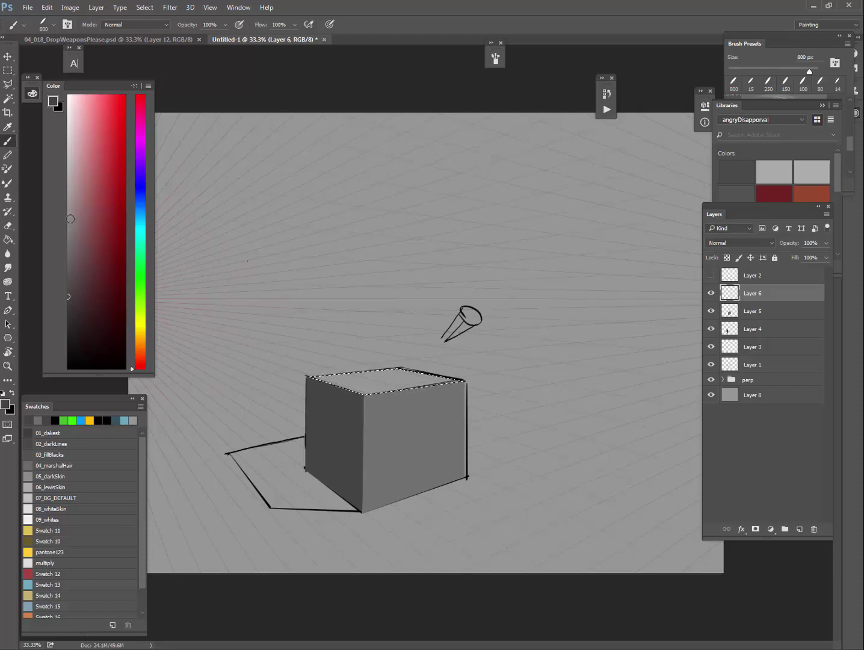
{"action": "left_click", "coordinate": [66, 219]}
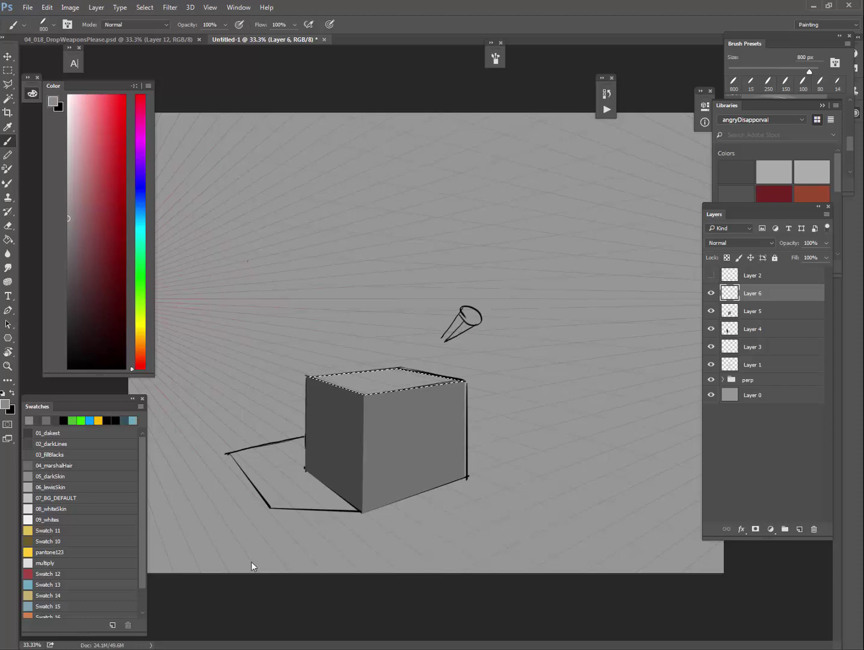
{"action": "left_click", "coordinate": [633, 402]}
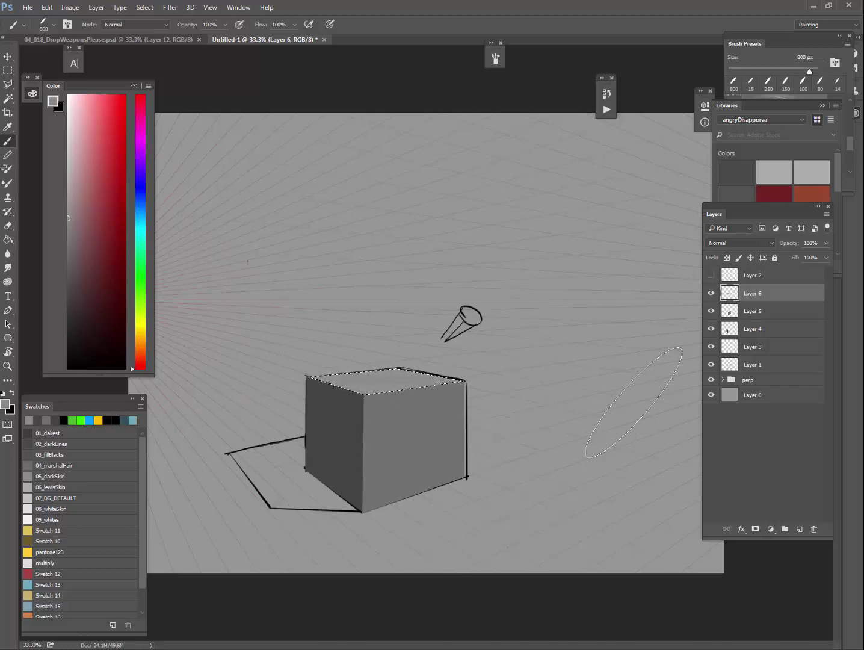
{"action": "key", "text": "ctrl+d"}
- Select Layer 0 and raise its Hue/Saturation Lightness to +53 for a pale background
{"action": "key", "text": "l"}
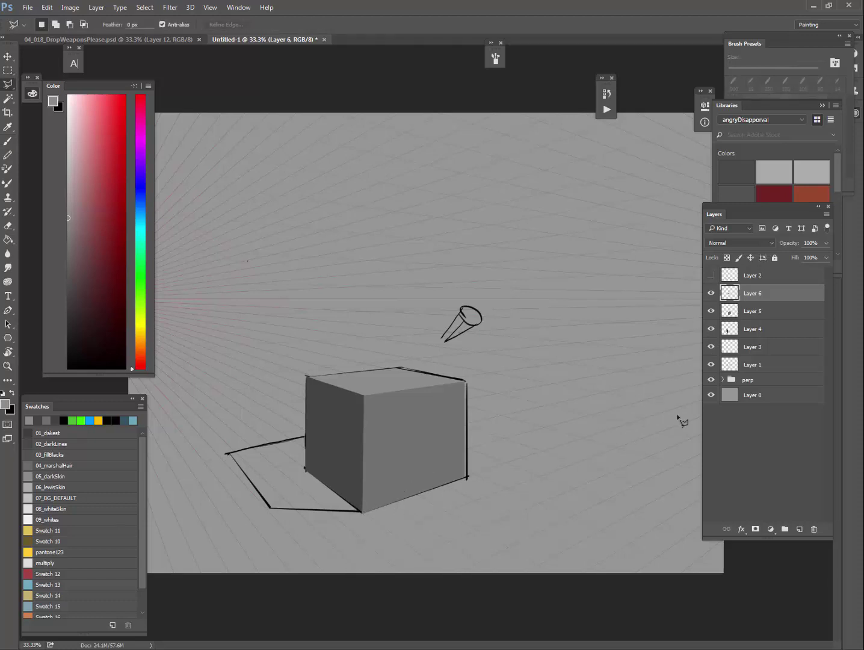
{"action": "left_click", "coordinate": [756, 397]}
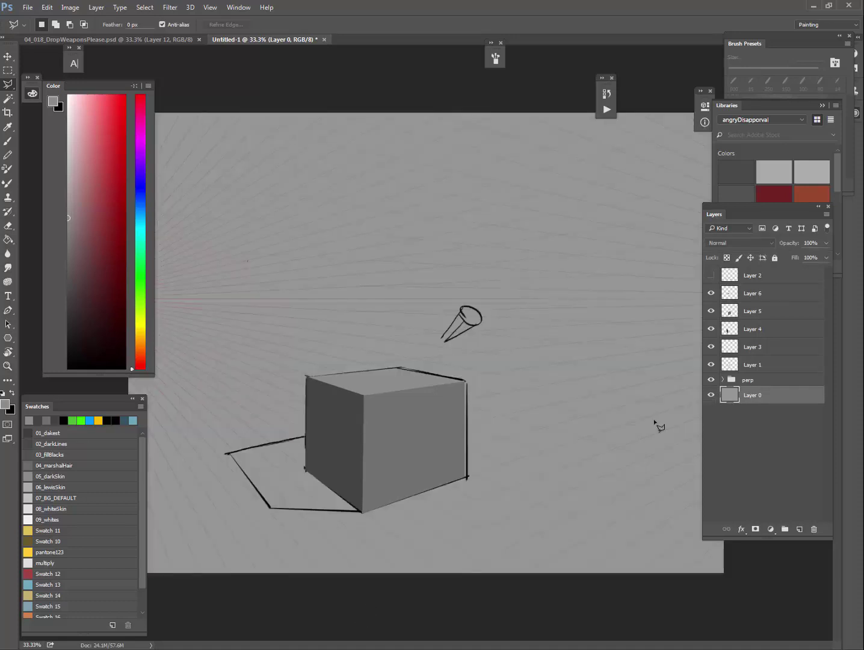
{"action": "key", "text": "ctrl+u"}
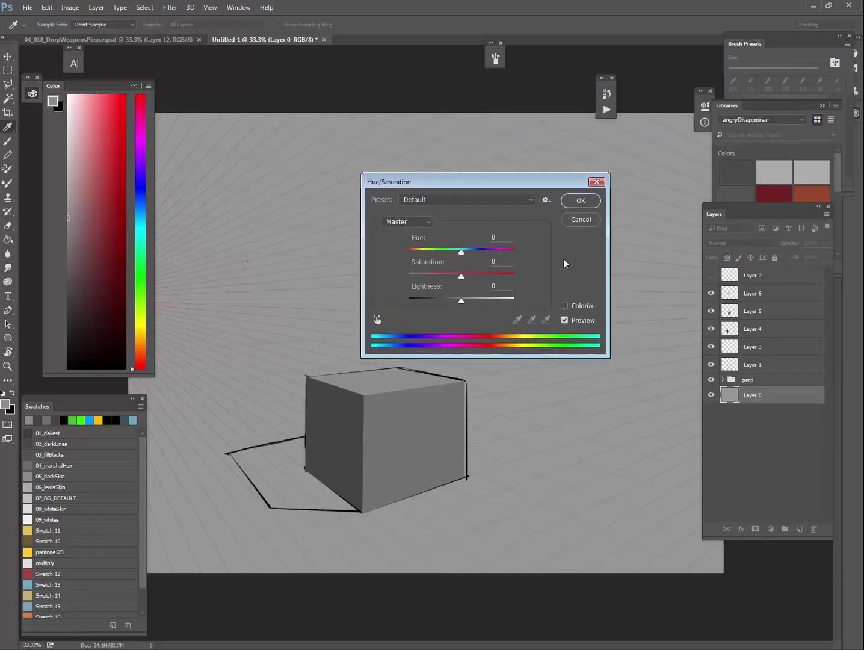
{"action": "left_click_drag", "start_coordinate": [467, 304], "coordinate": [492, 304]}
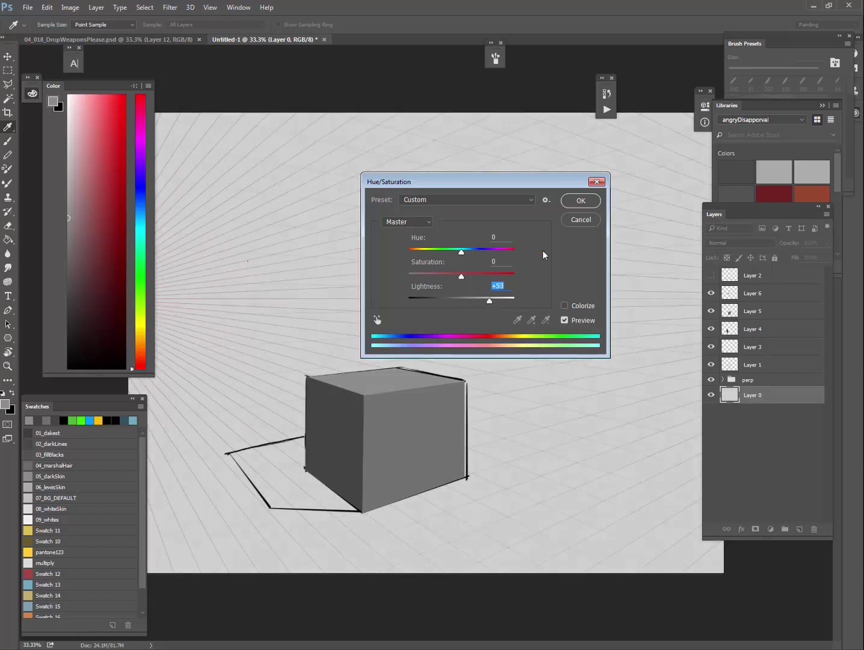
{"action": "left_click", "coordinate": [588, 203]}
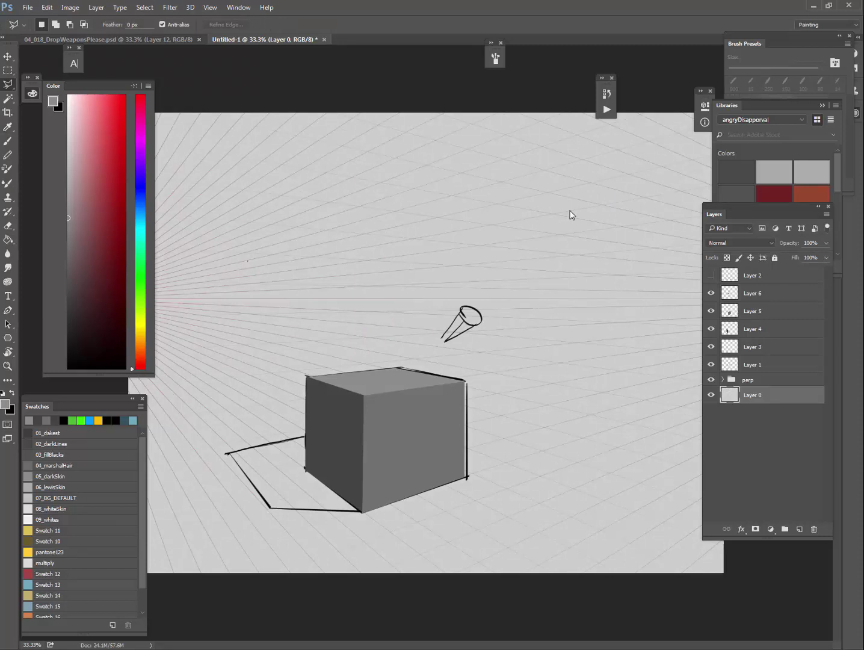
- Add a new layer and outline the cube's cast shadow with a four-corner polygonal selection
{"action": "left_click", "coordinate": [799, 529]}
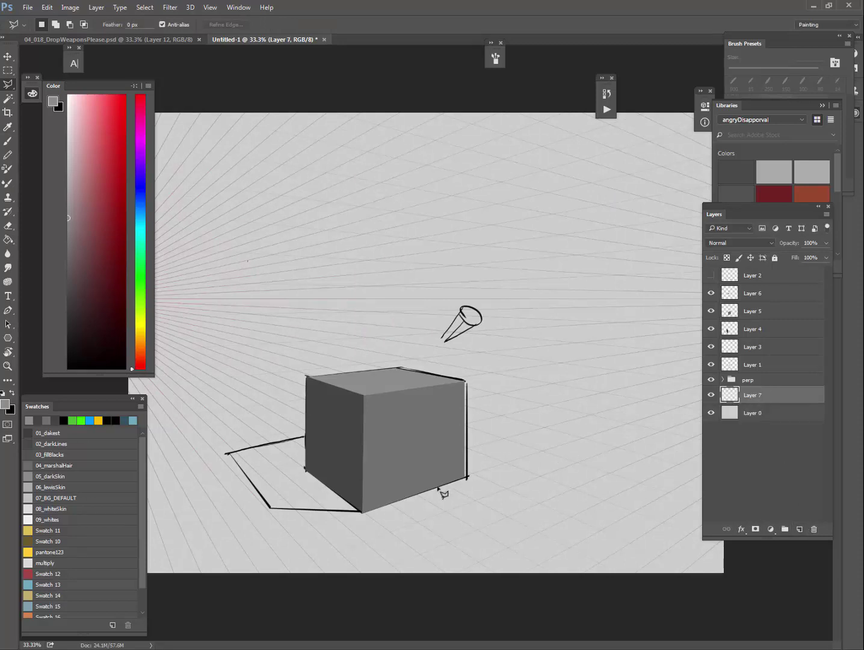
{"action": "left_click", "coordinate": [271, 509]}
{"action": "left_click", "coordinate": [227, 454]}
{"action": "left_click", "coordinate": [368, 498]}
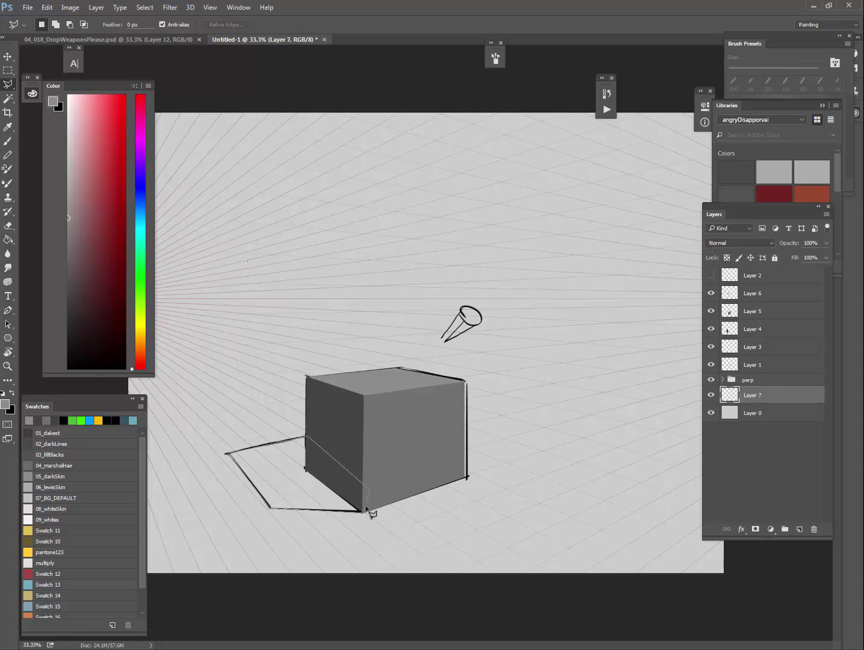
{"action": "left_click", "coordinate": [369, 502]}
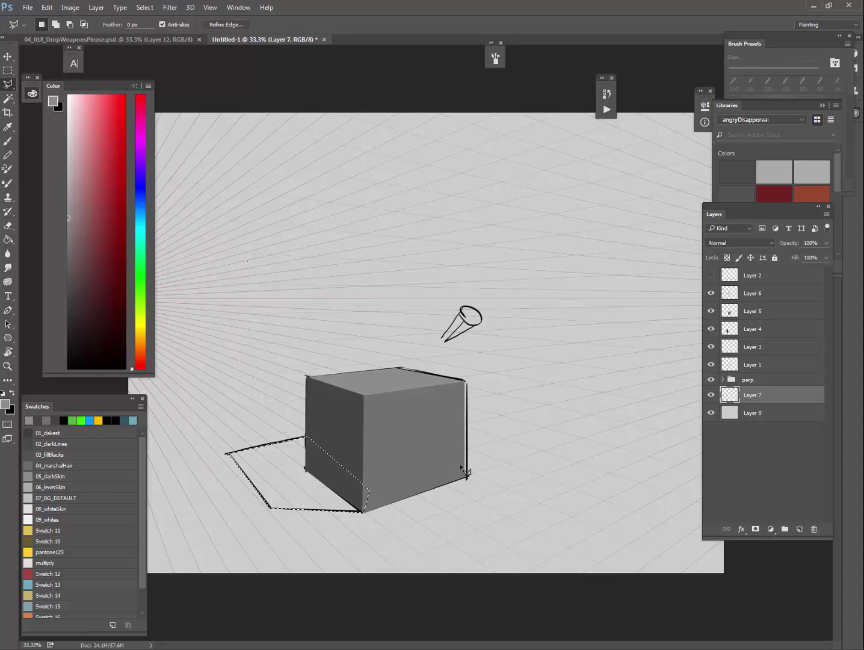
- Paint the shadow selection flat medium gray with the brush, then deselect
{"action": "key", "text": "b"}
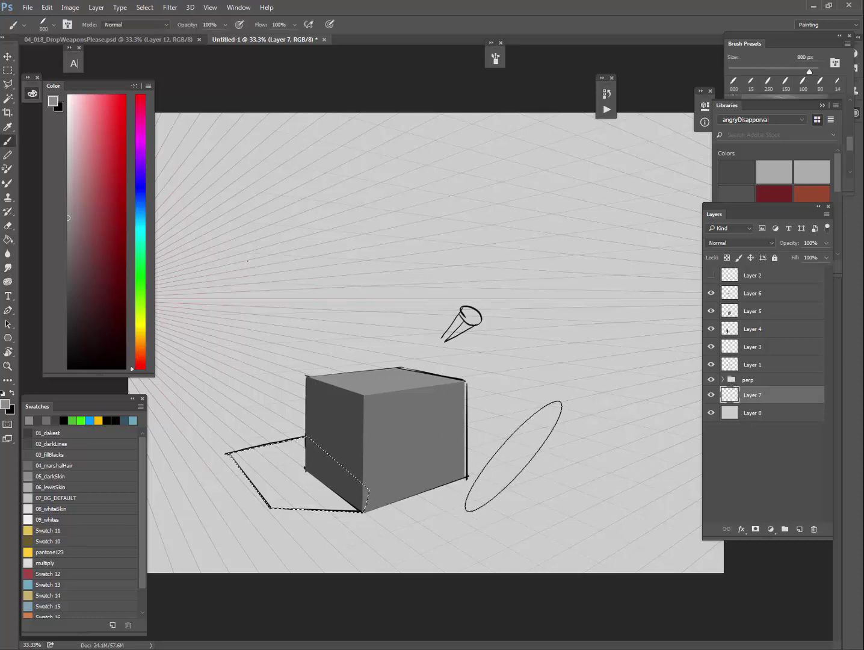
{"action": "left_click", "coordinate": [514, 452], "text": "alt"}
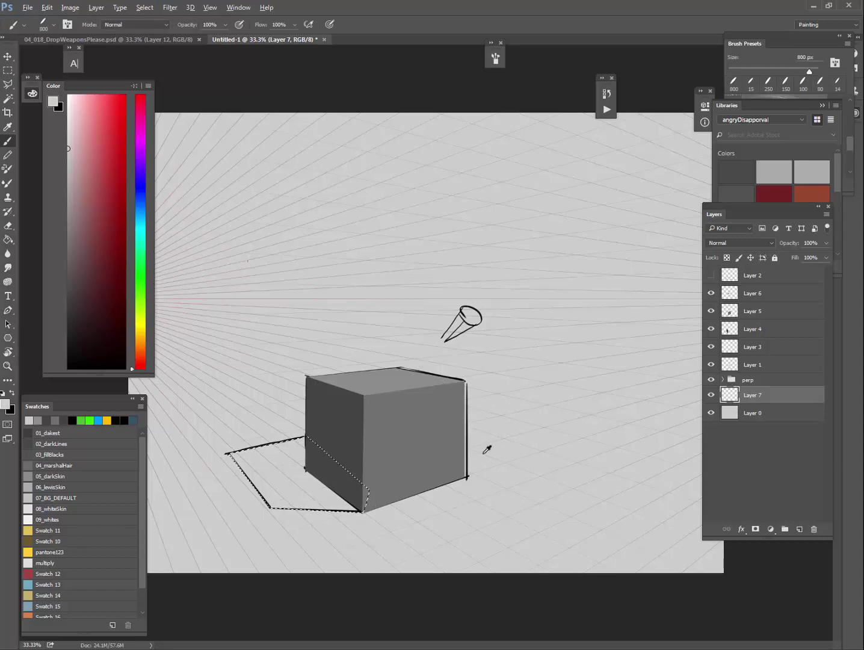
{"action": "left_click", "coordinate": [68, 241]}
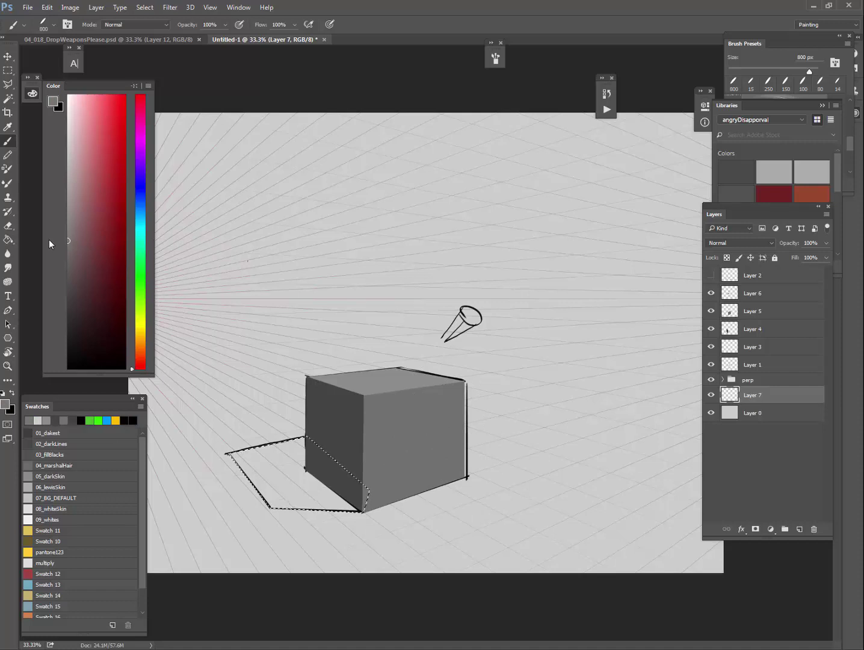
{"action": "left_click_drag", "start_coordinate": [347, 507], "coordinate": [279, 472]}
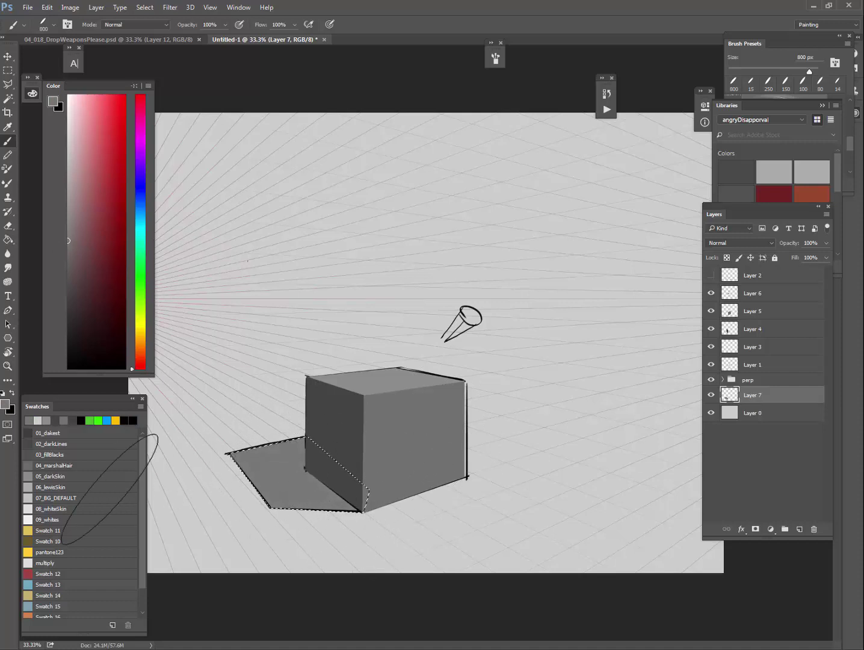
{"action": "key", "text": "ctrl+d"}
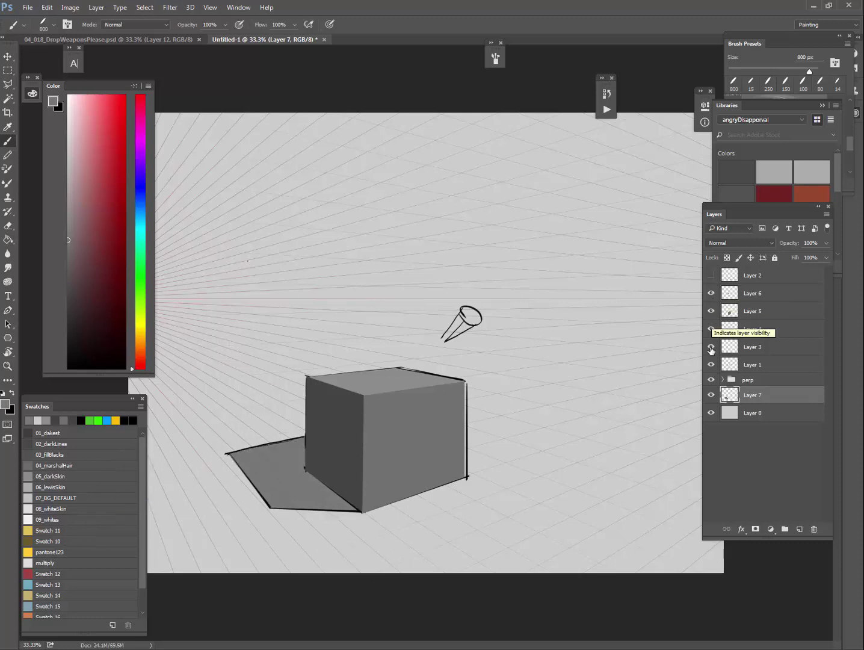
- Hide the cube's line-art layer and the perspective grid group
{"action": "left_click", "coordinate": [712, 364]}
{"action": "left_click", "coordinate": [712, 363]}
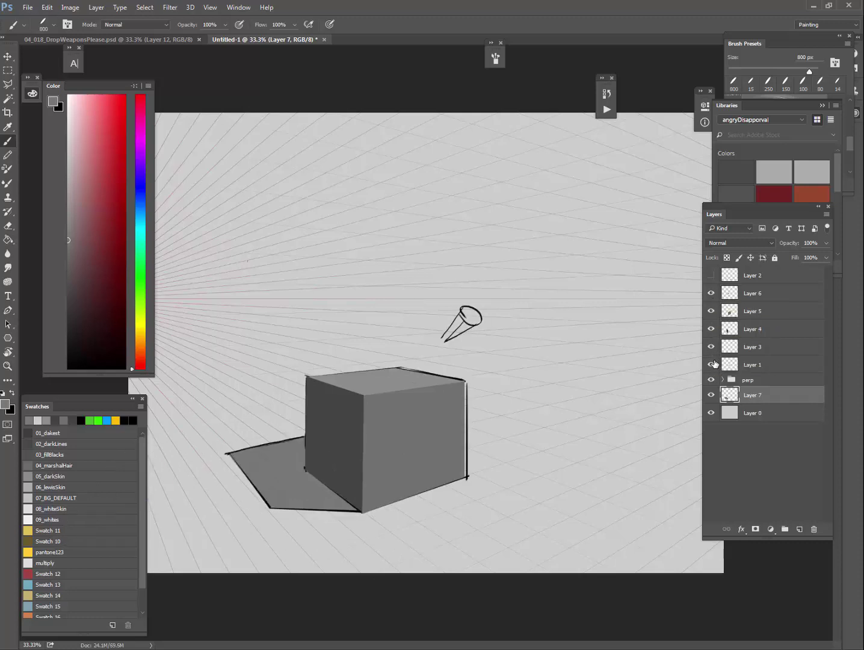
{"action": "left_click", "coordinate": [712, 363]}
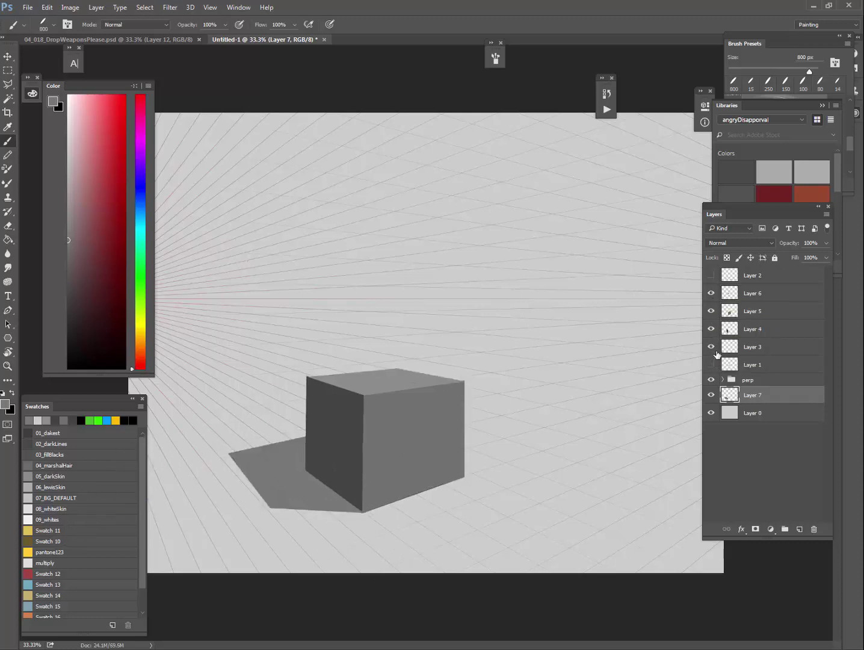
{"action": "left_click", "coordinate": [711, 381]}
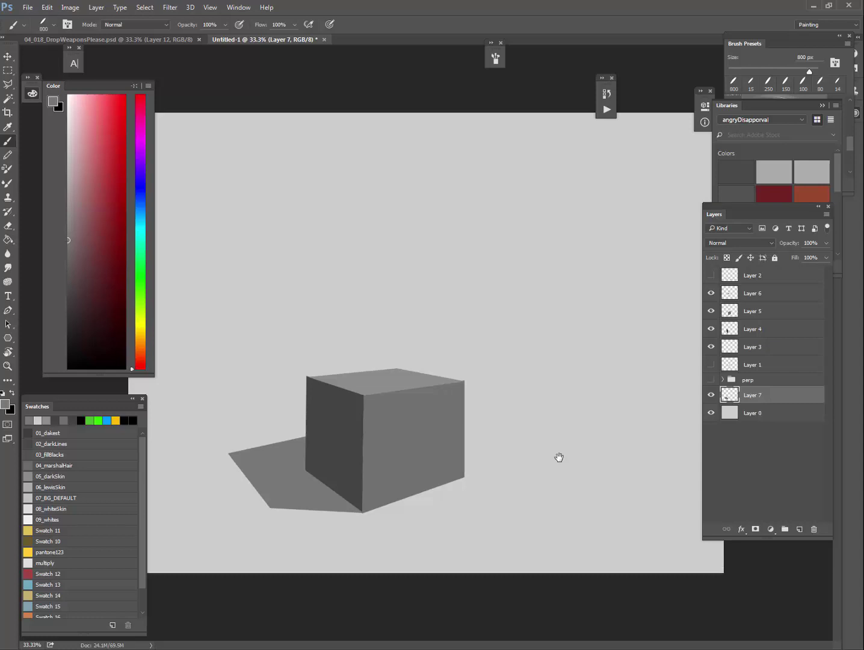
- Toggle the top, right and left face layers, shadow and background visibility to compare
{"action": "left_click", "coordinate": [711, 293]}
{"action": "left_click", "coordinate": [711, 293]}
{"action": "left_click", "coordinate": [710, 311]}
{"action": "left_click", "coordinate": [710, 311]}
{"action": "left_click", "coordinate": [711, 328]}
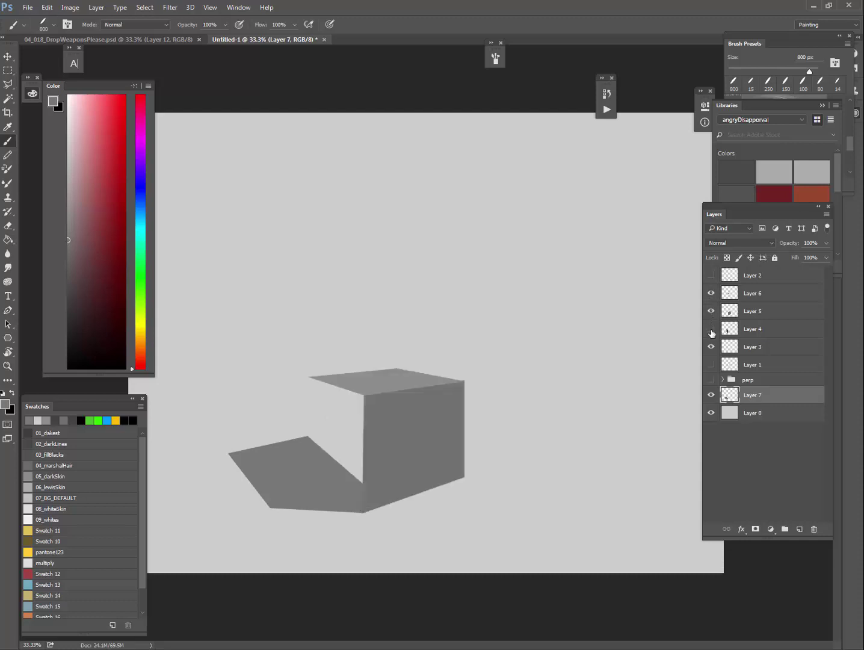
{"action": "left_click", "coordinate": [711, 329]}
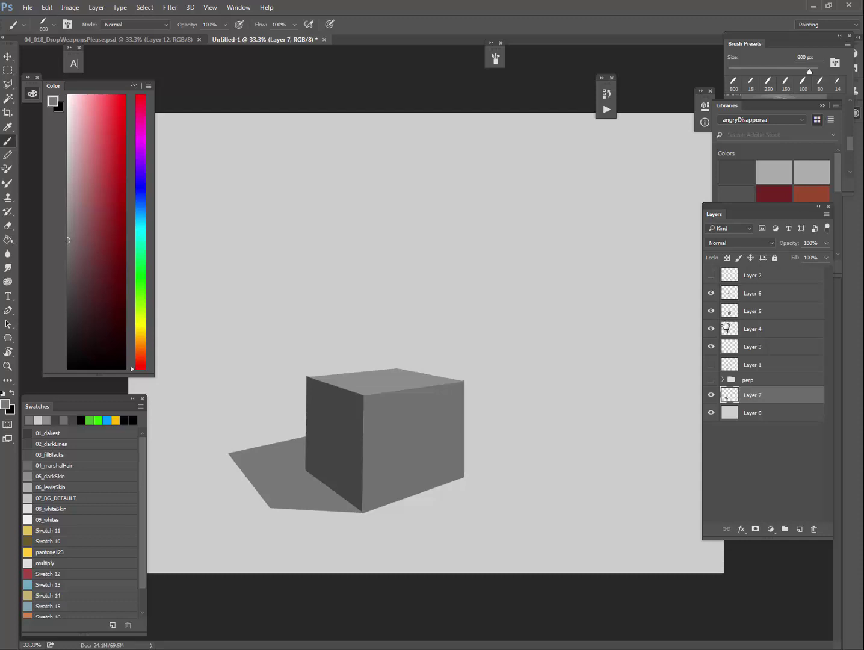
{"action": "left_click", "coordinate": [711, 395]}
{"action": "left_click", "coordinate": [712, 395]}
{"action": "left_click", "coordinate": [712, 414]}
{"action": "left_click", "coordinate": [712, 413]}
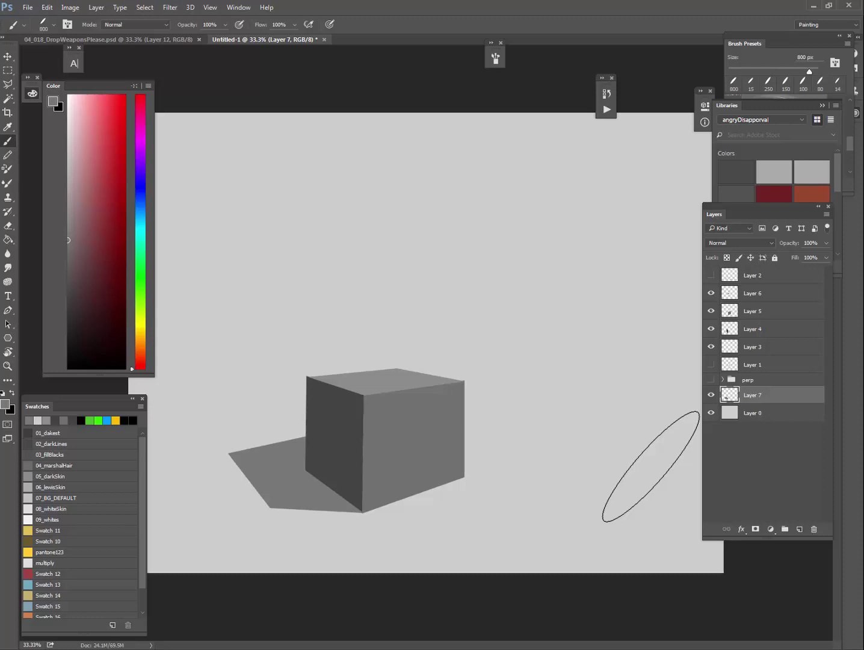
- Merge cube face Layers 4, 5 and 6 into a single Layer 6
{"action": "left_click", "coordinate": [777, 328]}
{"action": "left_click", "coordinate": [782, 293], "text": "shift"}
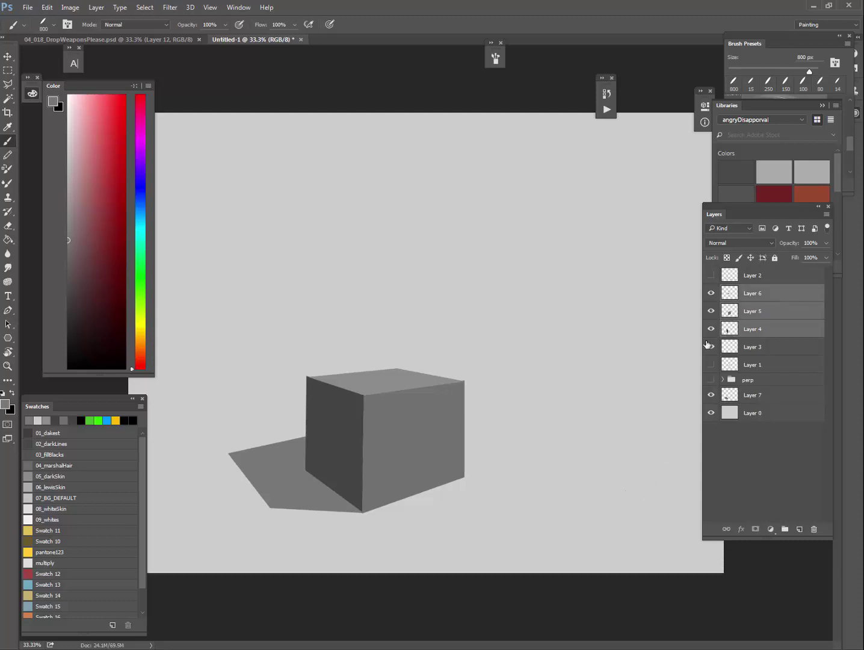
{"action": "key", "text": "ctrl+e"}
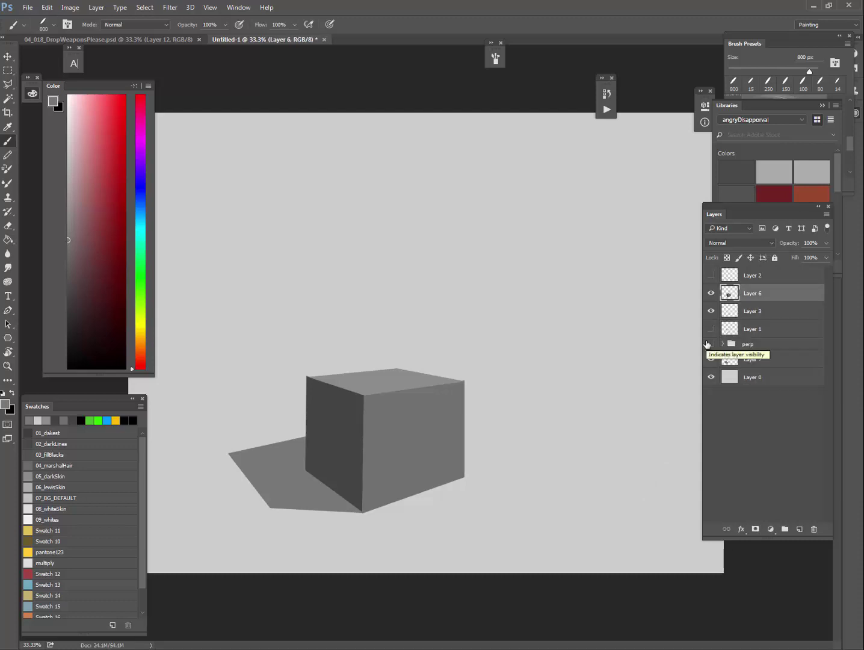
- Zoom in on the cube's top corner, then back out to the whole canvas
{"action": "key", "text": "z"}
{"action": "left_click", "coordinate": [364, 405]}
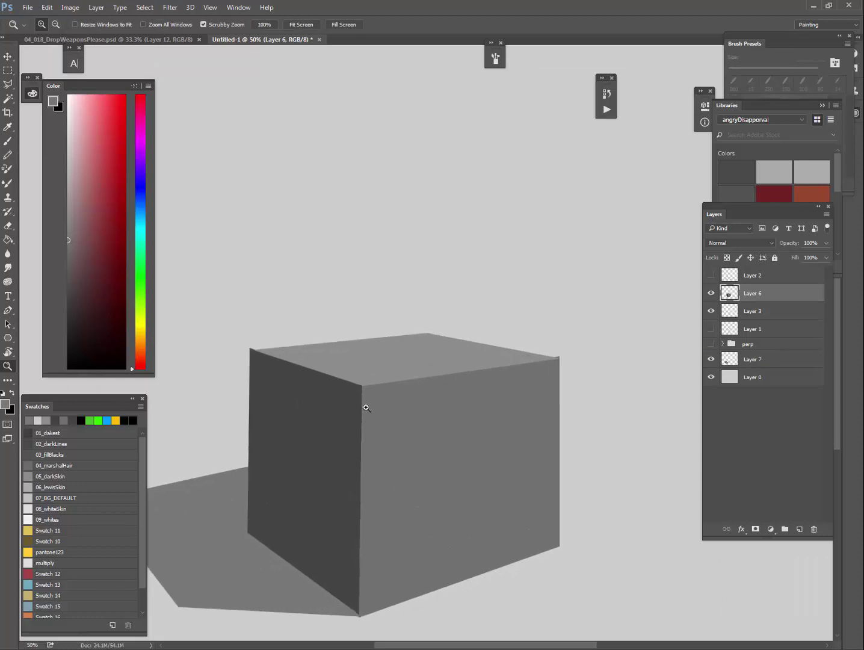
{"action": "left_click", "coordinate": [361, 387]}
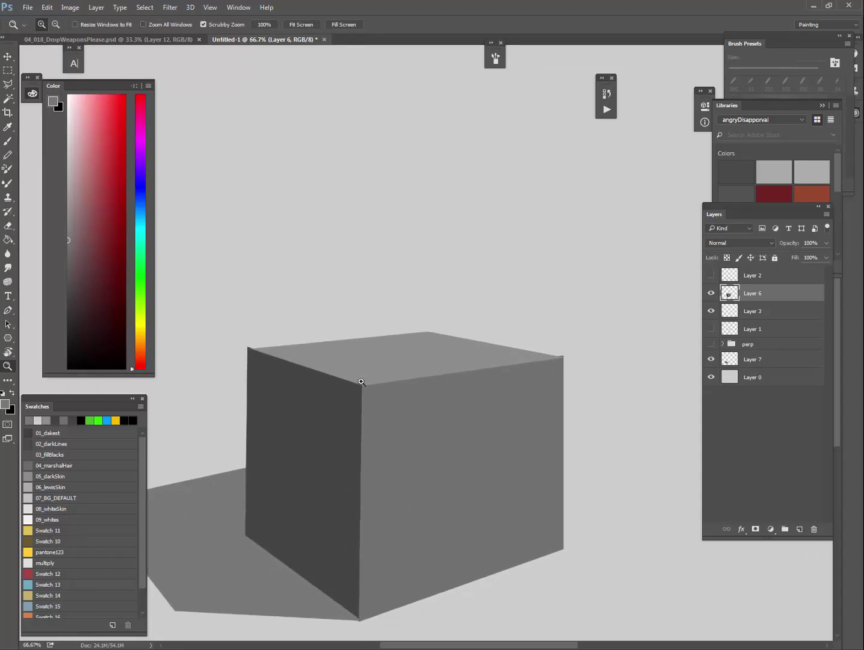
{"action": "left_click_drag", "start_coordinate": [451, 477], "coordinate": [455, 463]}
{"action": "left_click", "coordinate": [455, 463], "text": "alt"}
{"action": "left_click", "coordinate": [455, 463], "text": "alt"}
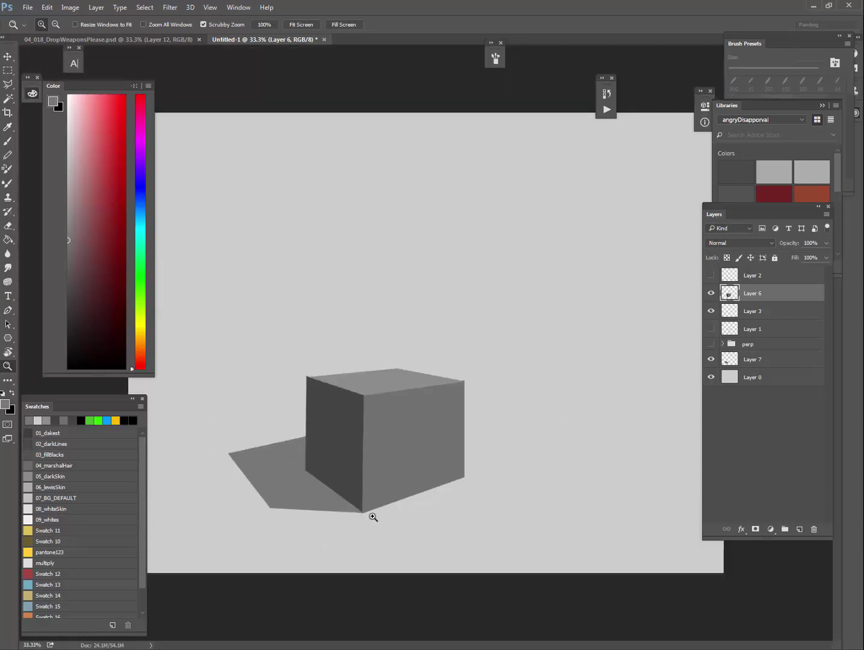
- Crop the canvas inward from the top-left and top-right corners around the cube and shadow
{"action": "left_click", "coordinate": [418, 542], "text": "alt"}
{"action": "key", "text": "c"}
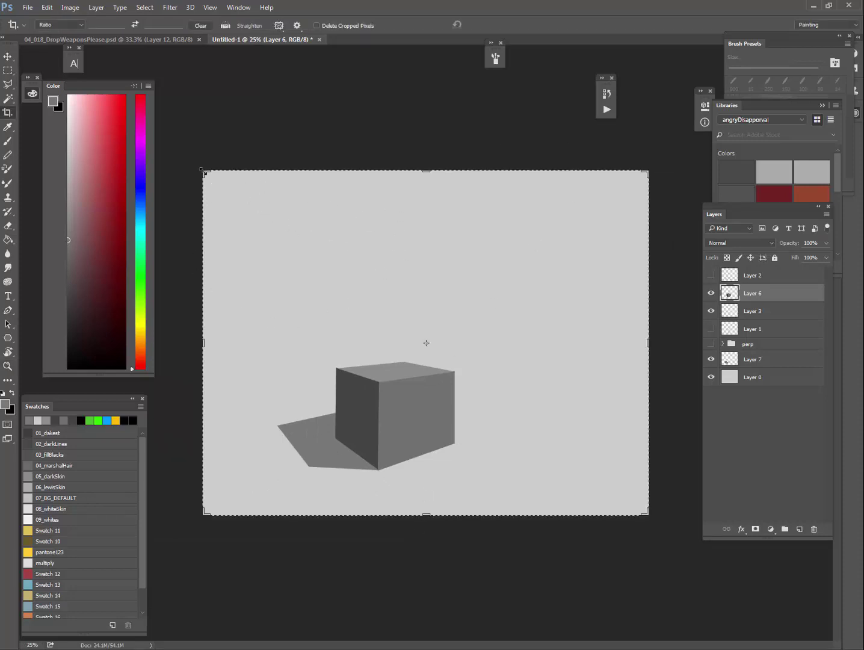
{"action": "left_click_drag", "start_coordinate": [205, 173], "coordinate": [219, 194]}
{"action": "left_click_drag", "start_coordinate": [617, 197], "coordinate": [578, 229]}
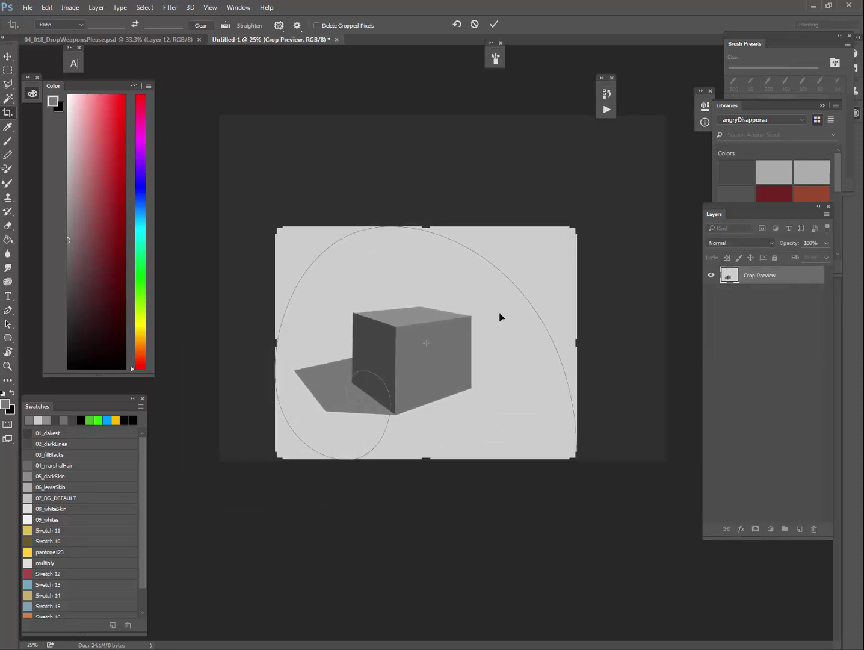
{"action": "key", "text": "Return"}
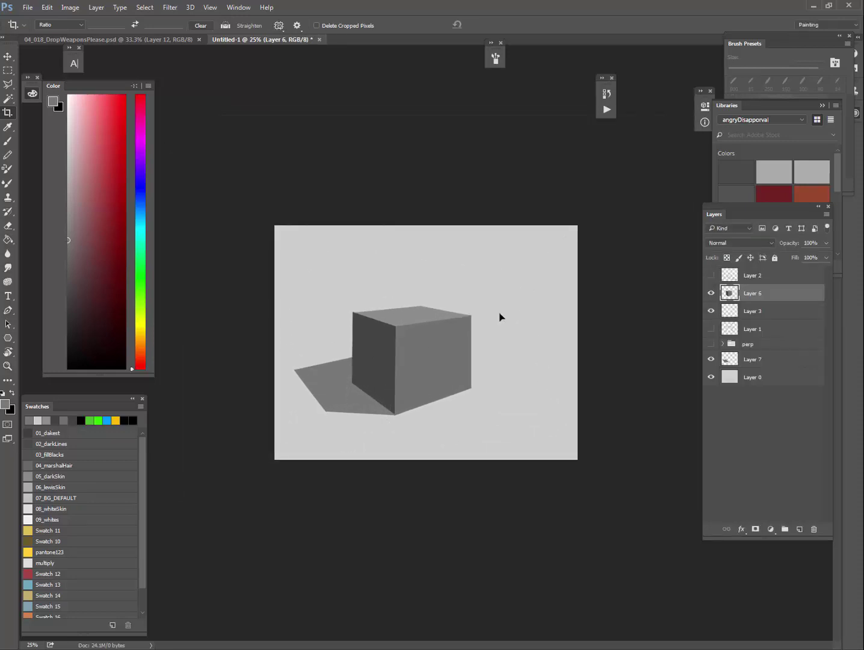